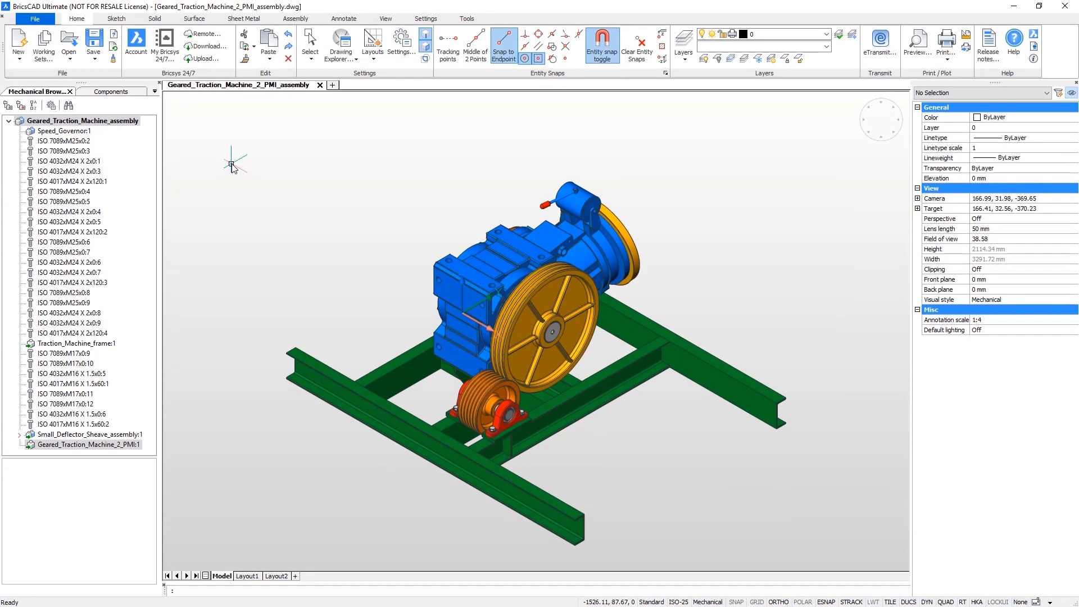
Open the Geared_Traction_Machine_2_PMI:1 component from the assembly structure in its own drawing.
scroll(536, 337, "up", 4)
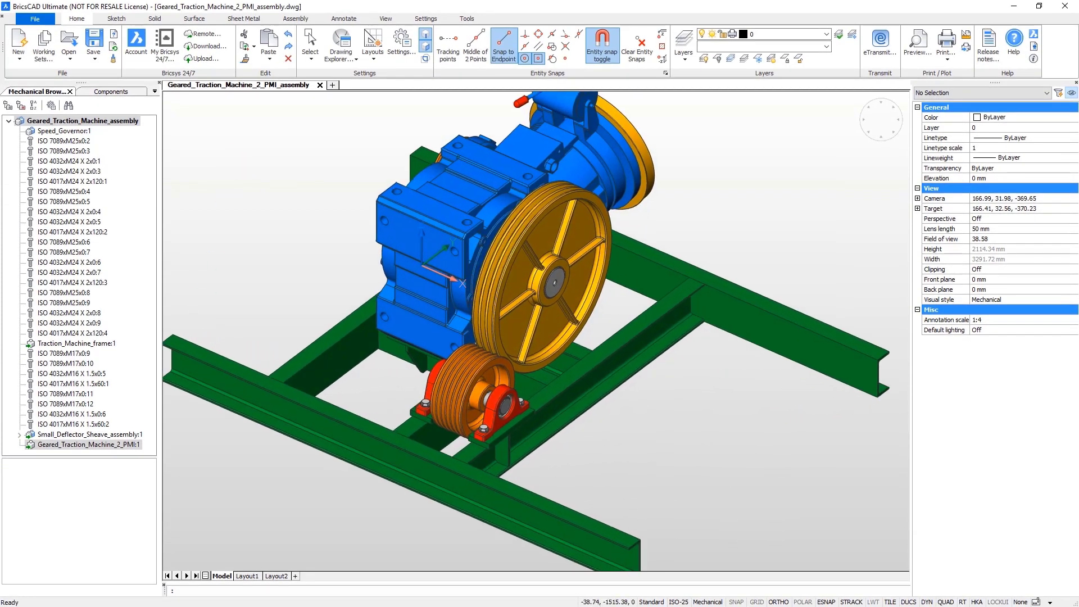
left_click(881, 119)
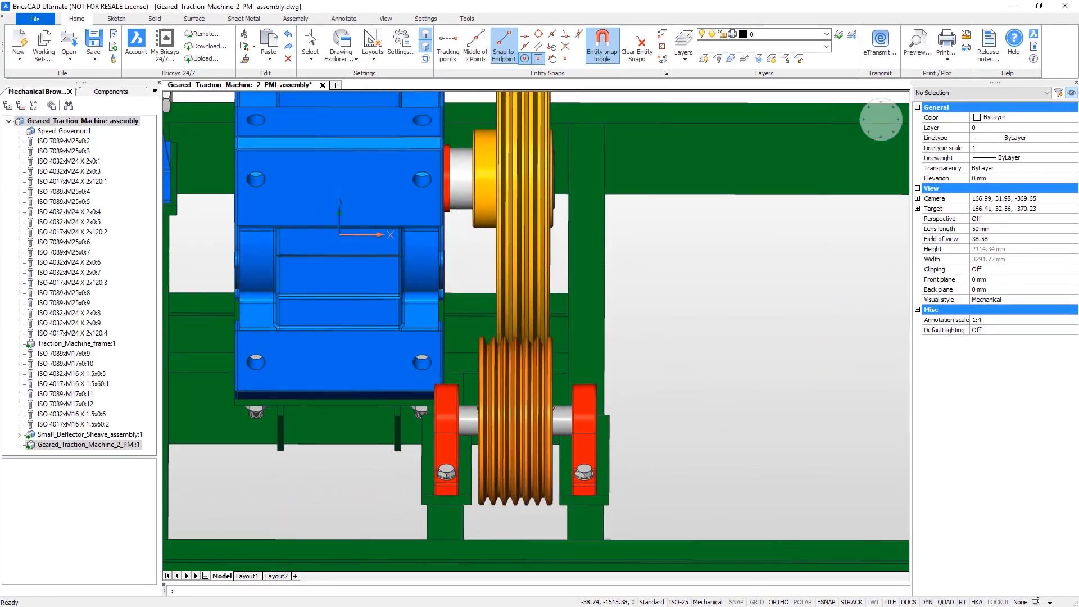
middle_click_drag(590, 337, 402, 332, "shift")
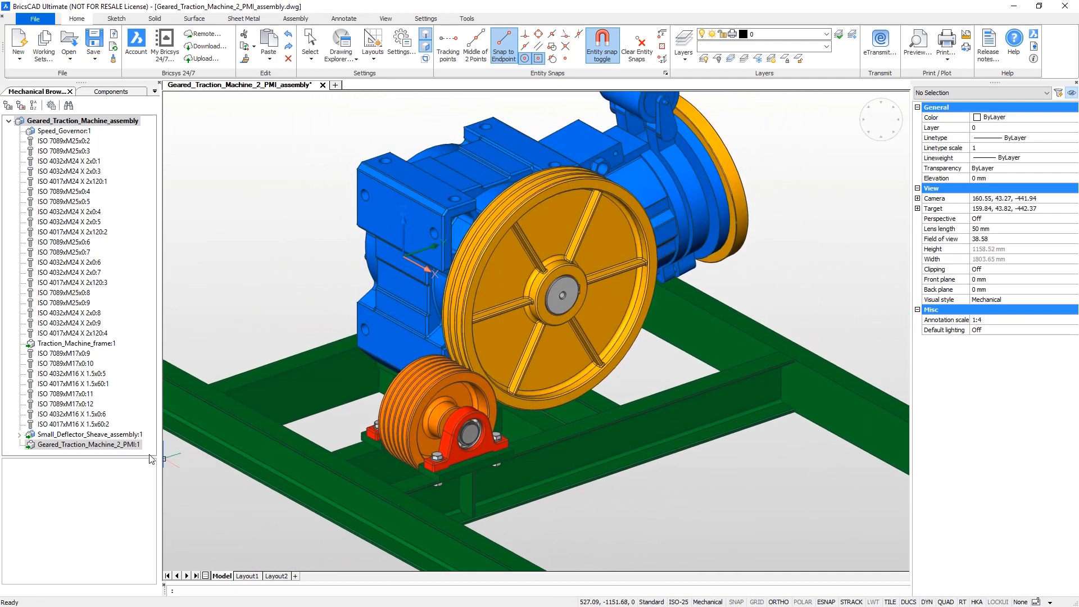
left_click(126, 445)
right_click(113, 446)
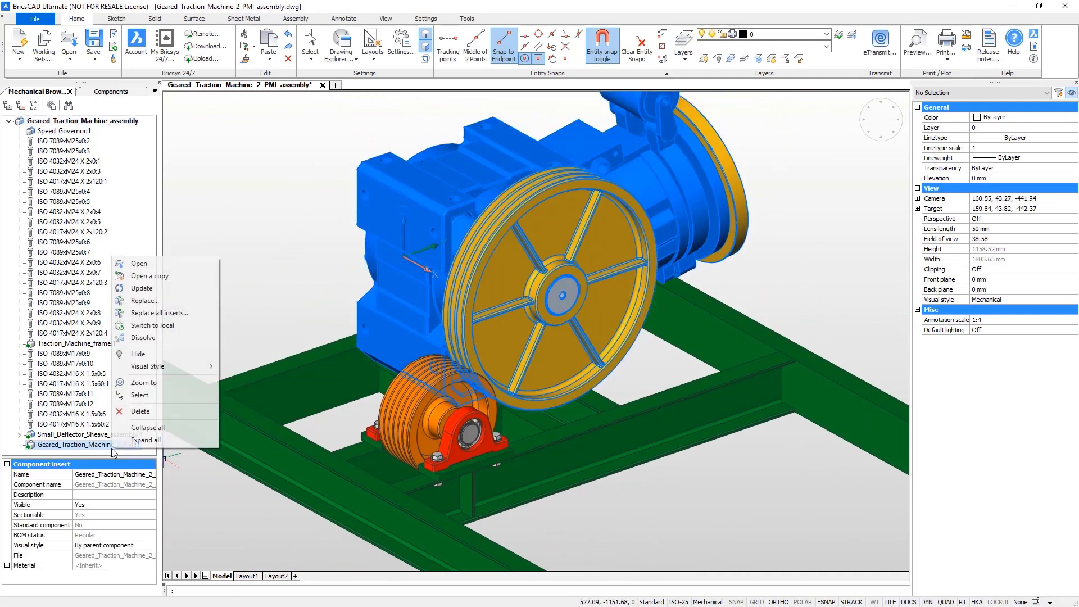
left_click(139, 264)
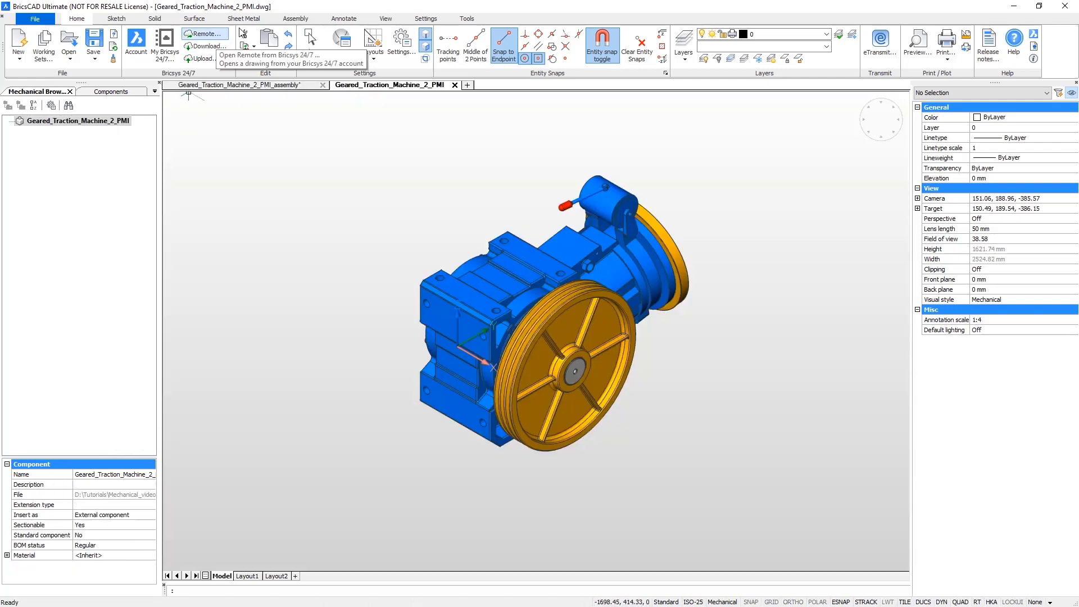
Form an external component from the large front sheave, using the centre of its hub as the base point.
left_click(299, 22)
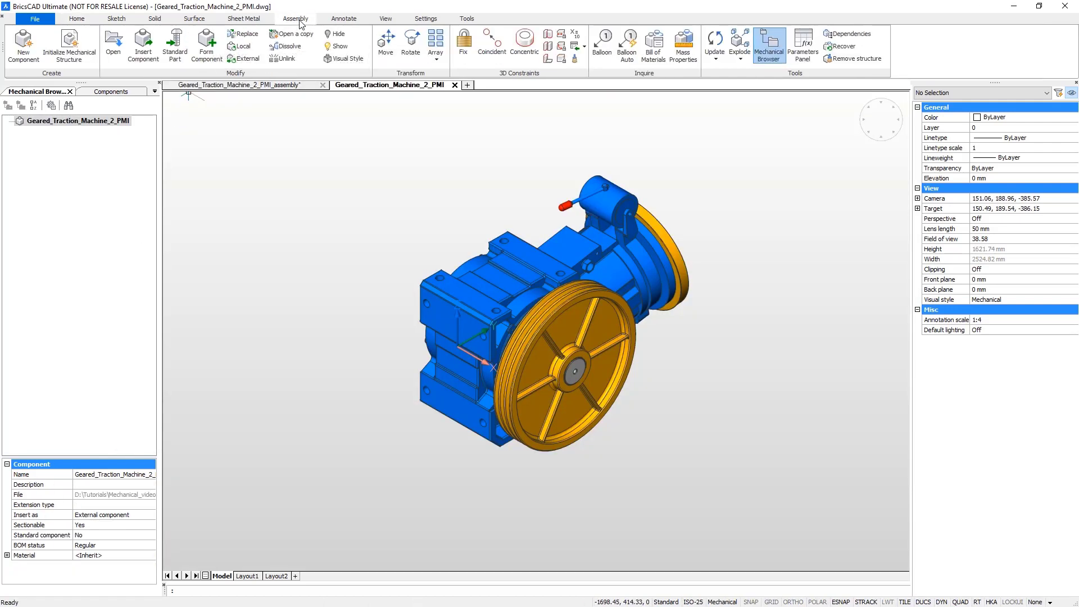
left_click(206, 44)
left_click(575, 311)
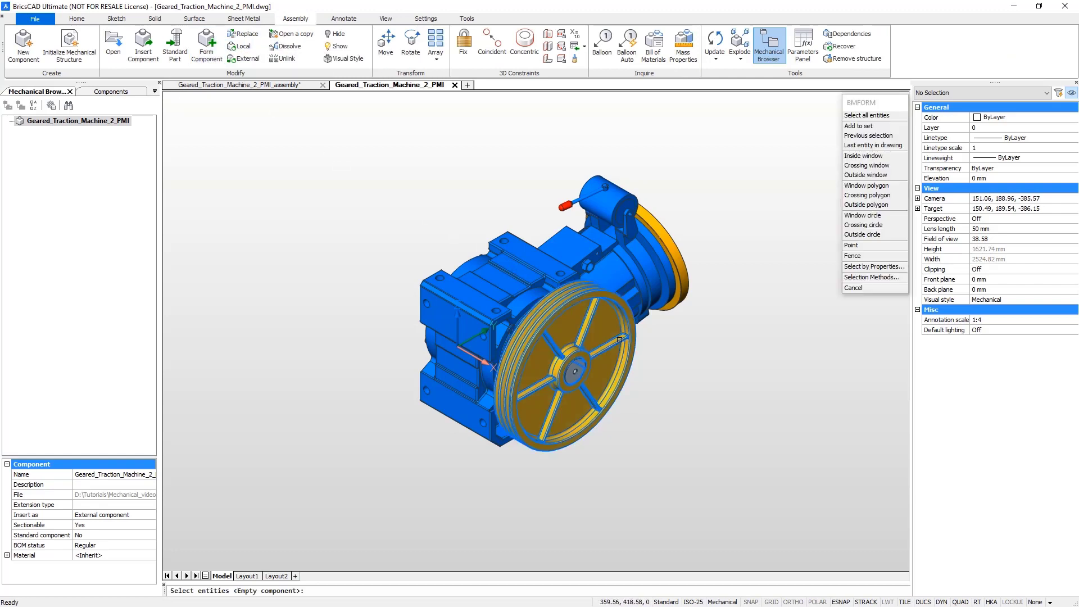
key("Return")
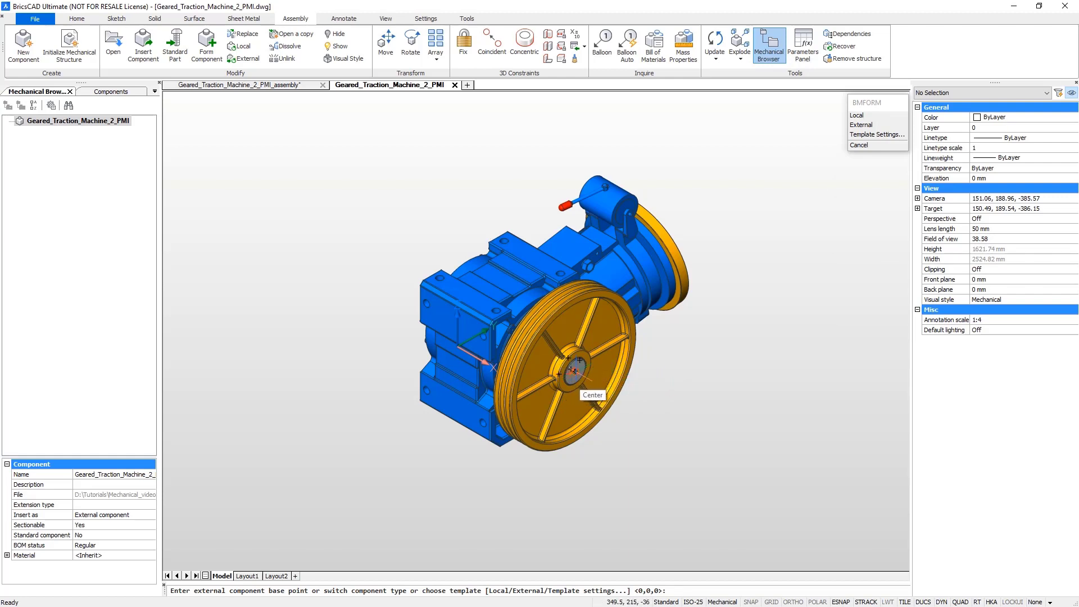
left_click(574, 370)
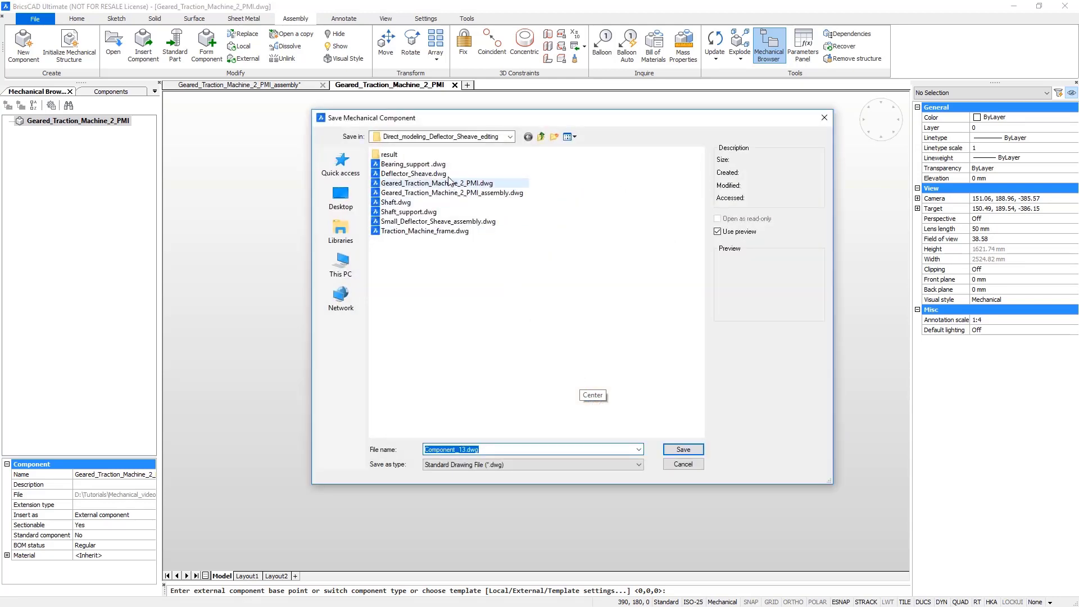
Save the new mechanical component as Deflector_Sheave_2.dwg and finish forming it.
left_click(413, 174)
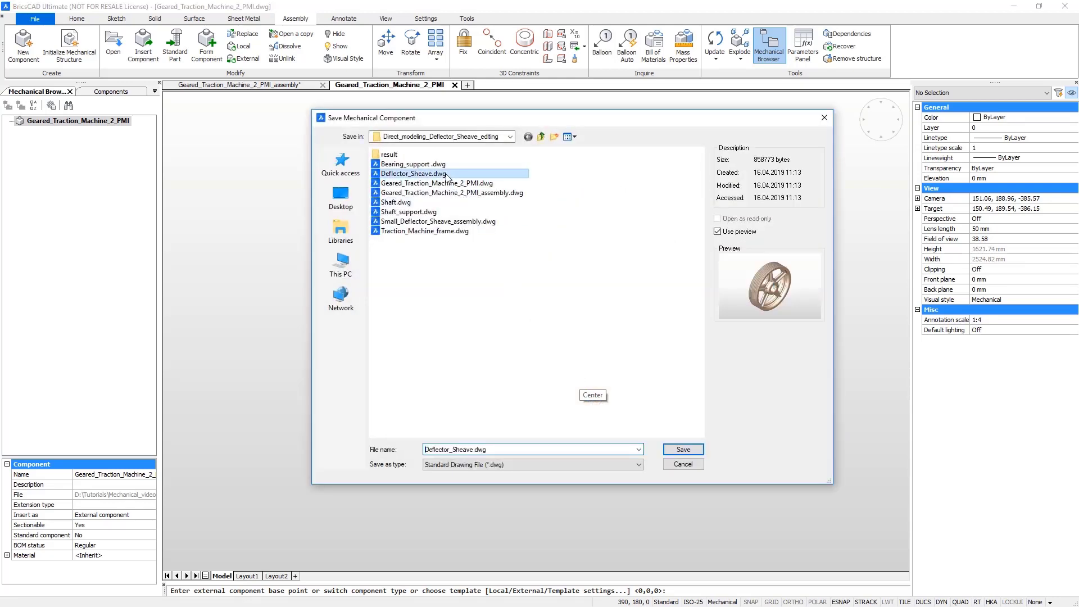
left_click(473, 449)
left_click(474, 449)
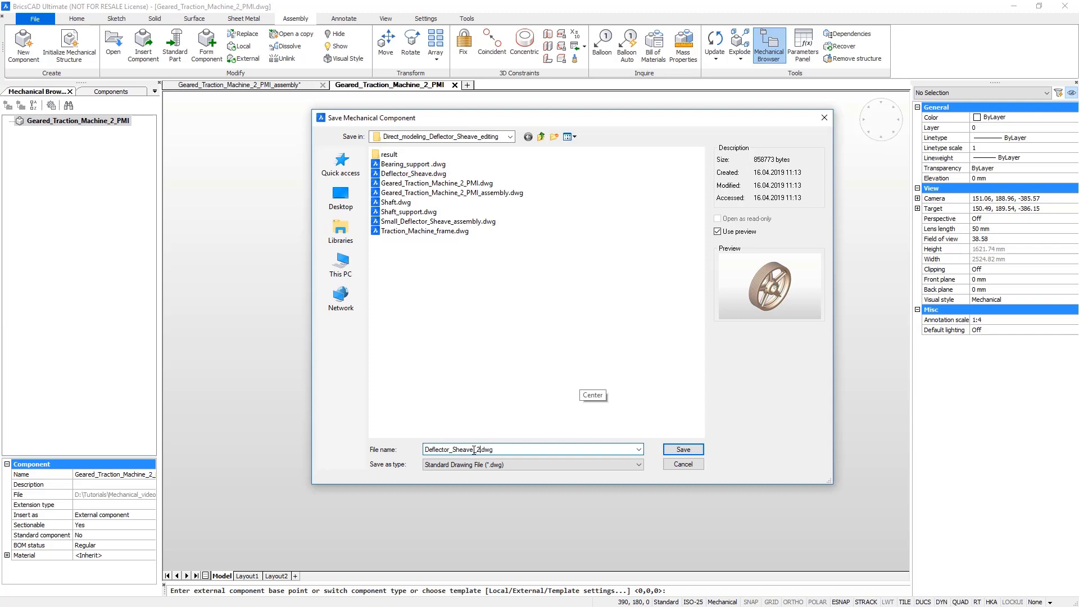
key("Return")
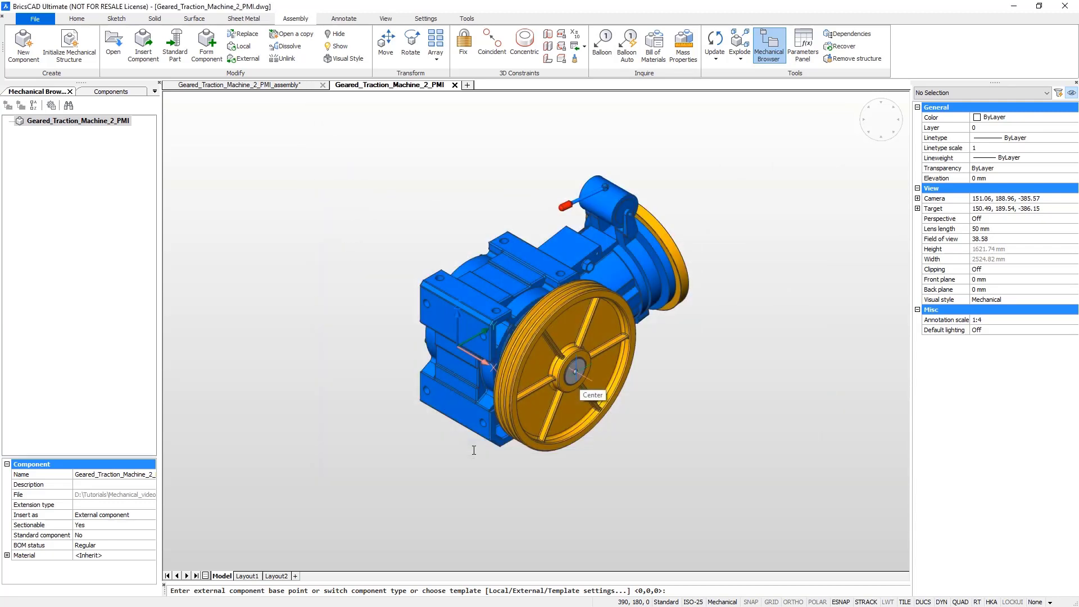
key("Return")
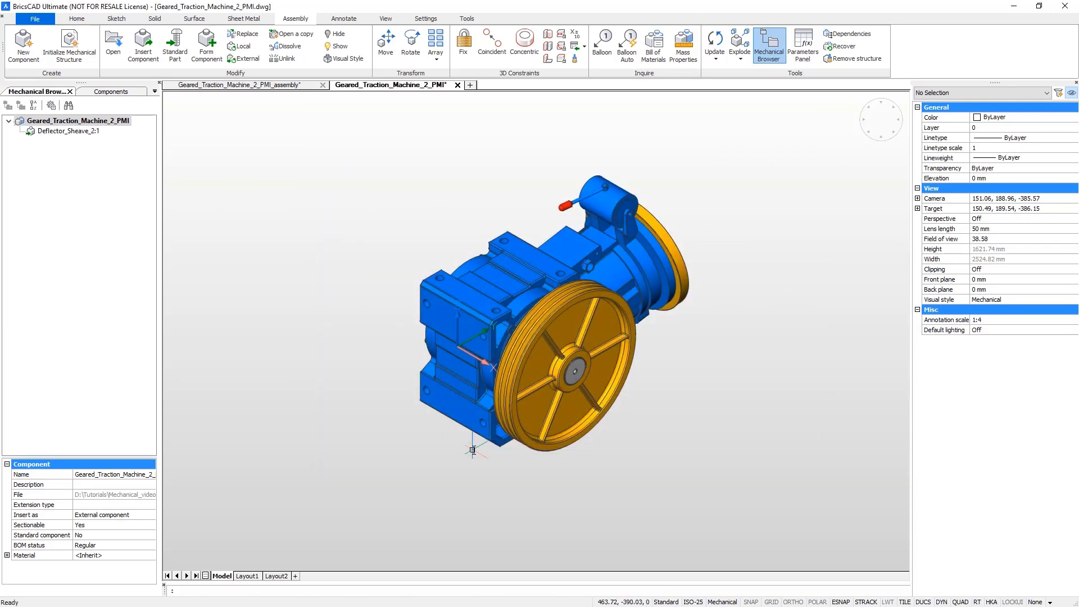
Open the Deflector_Sheave_2:1 component from the structure tree in its own drawing.
left_click(84, 131)
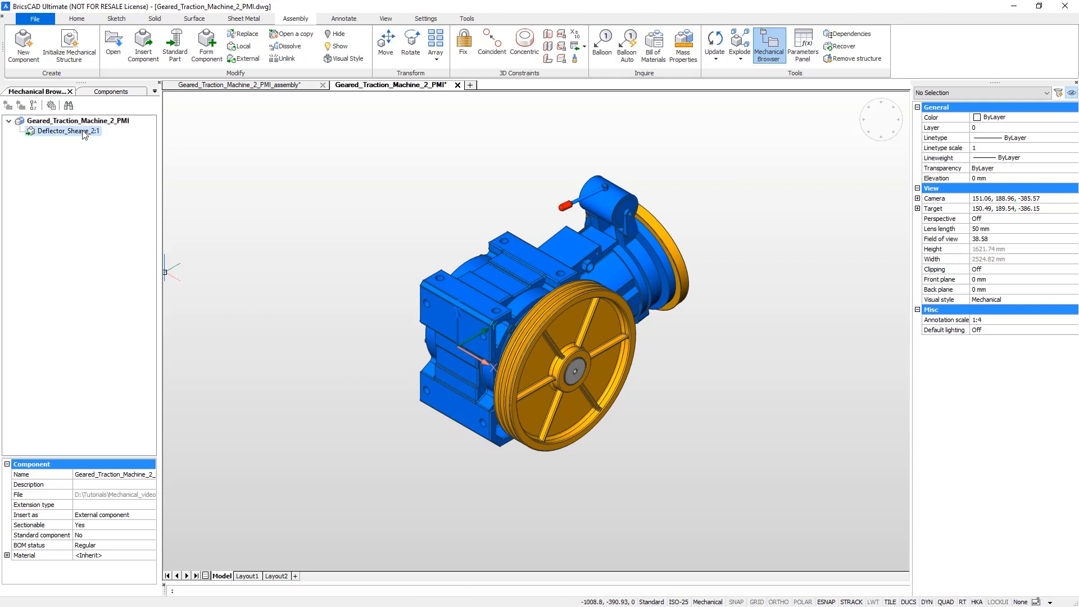
right_click(85, 132)
left_click(89, 138)
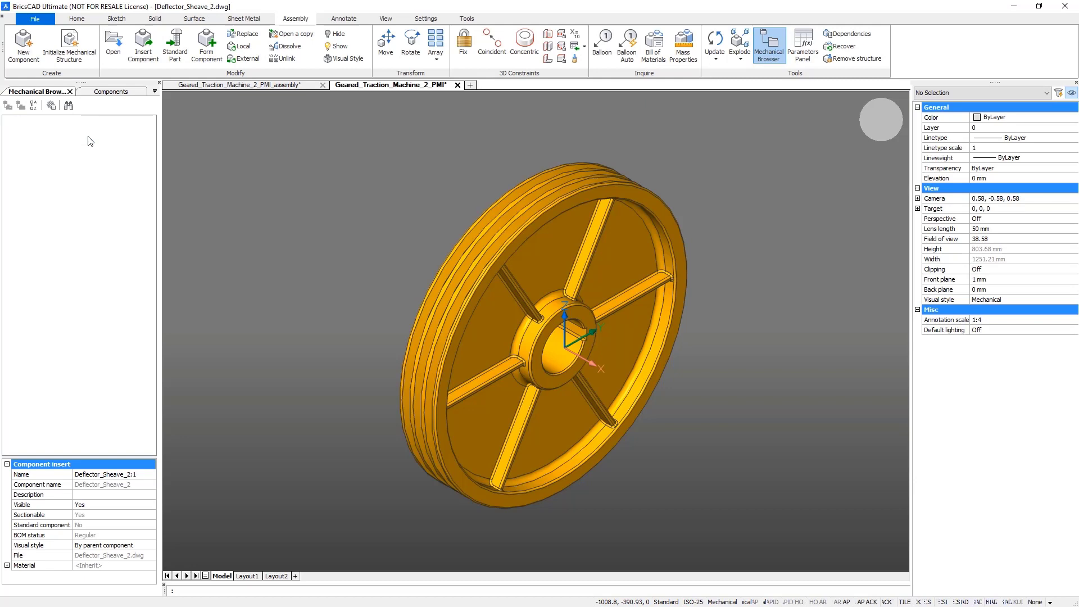
Set the colour of layer 0 to index colour 40.
left_click(77, 19)
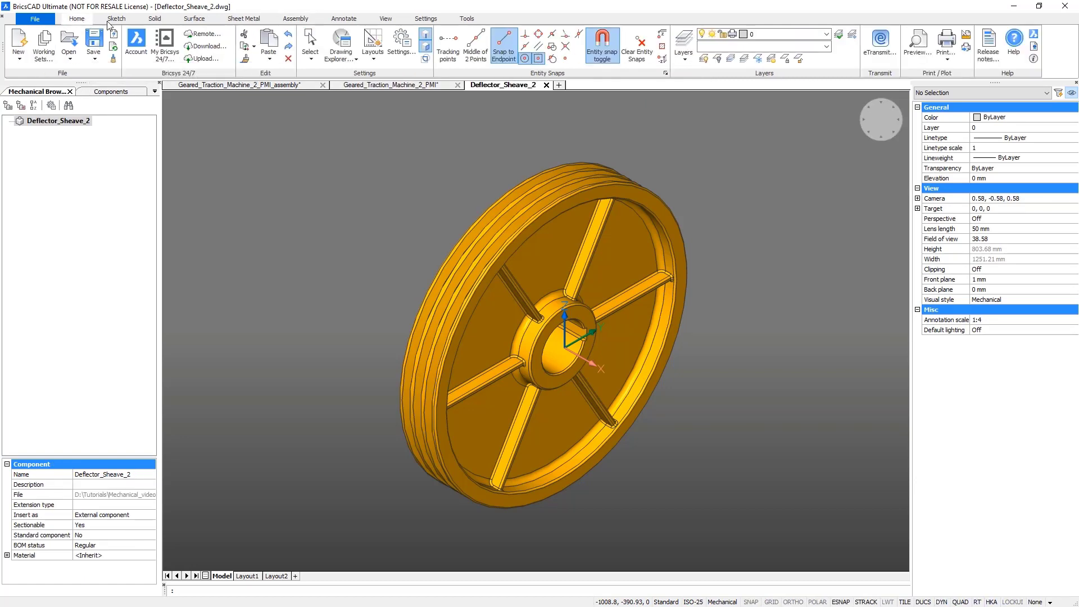
left_click(744, 35)
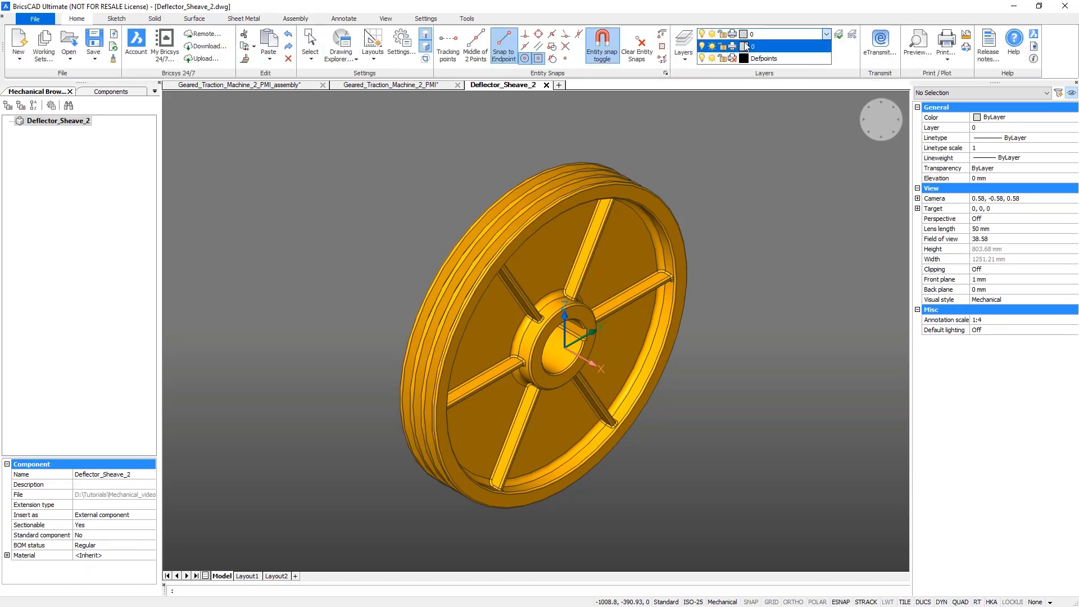
left_click(744, 46)
left_click(412, 209)
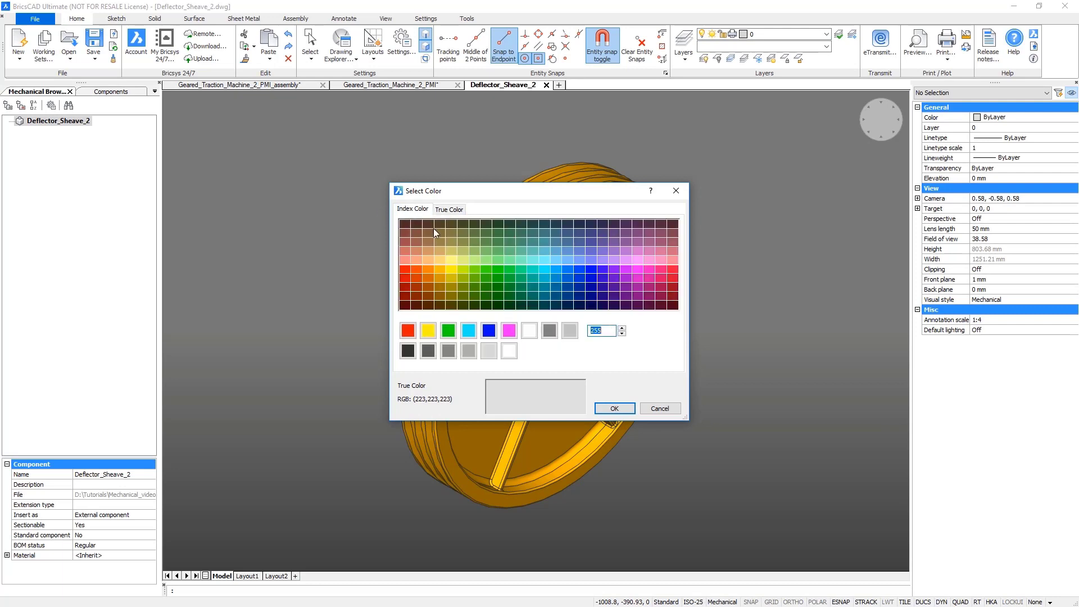
type("40")
key("Return")
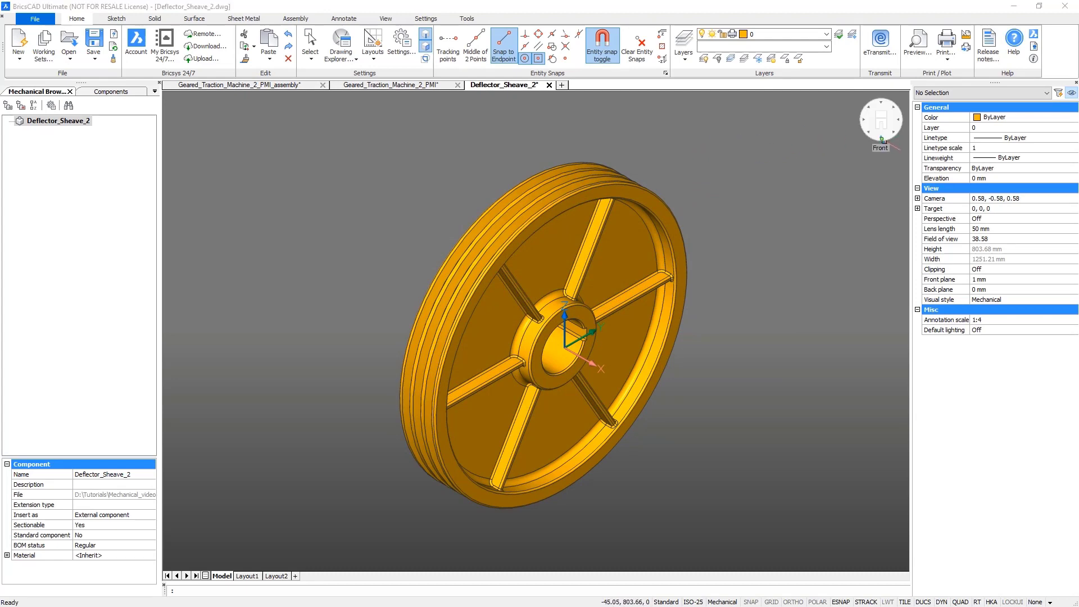
In the front view, select the groove faces across the sheave's rim and delete them.
left_click(882, 137)
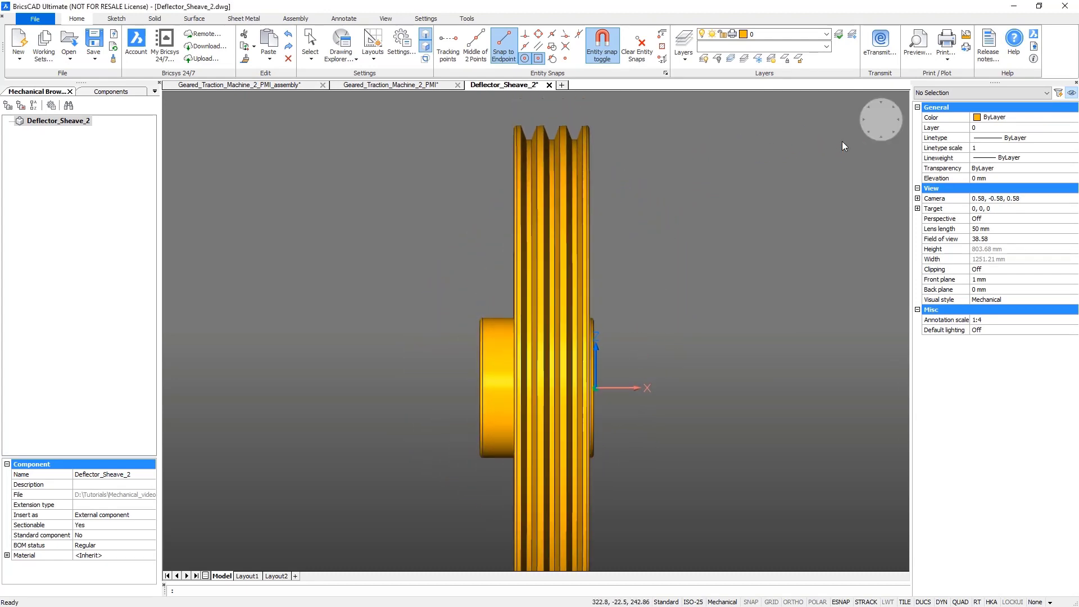
left_click(707, 180)
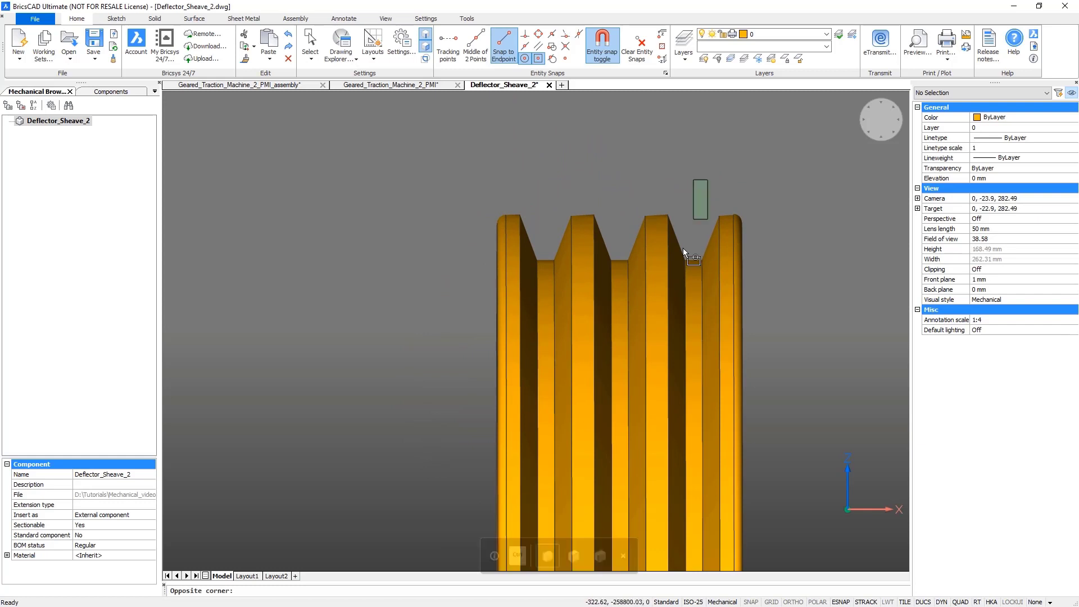
key("ctrl")
left_click(528, 272)
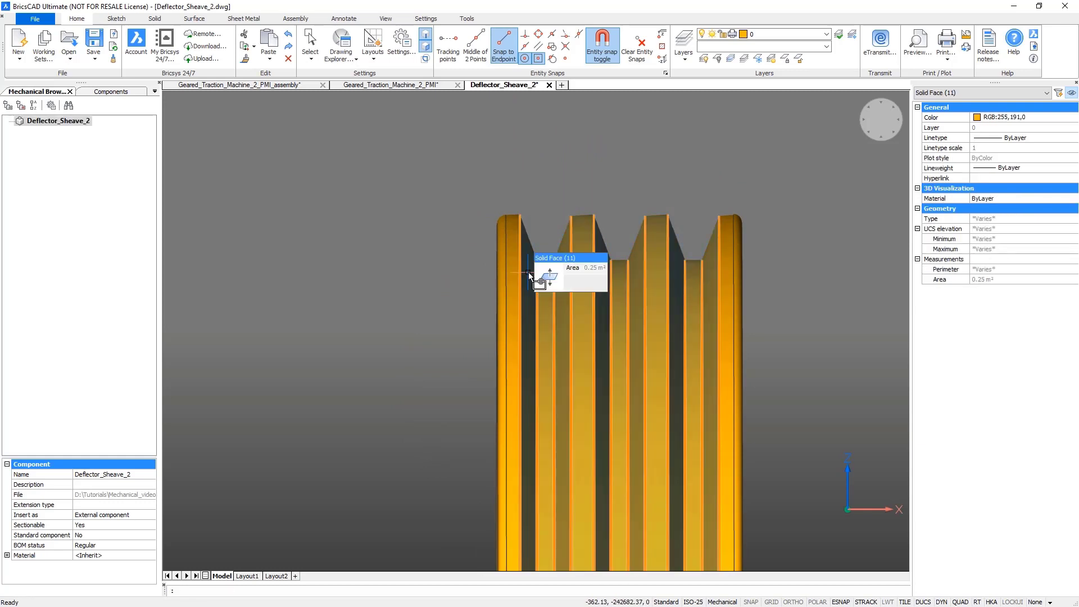
mouse_move(547, 272)
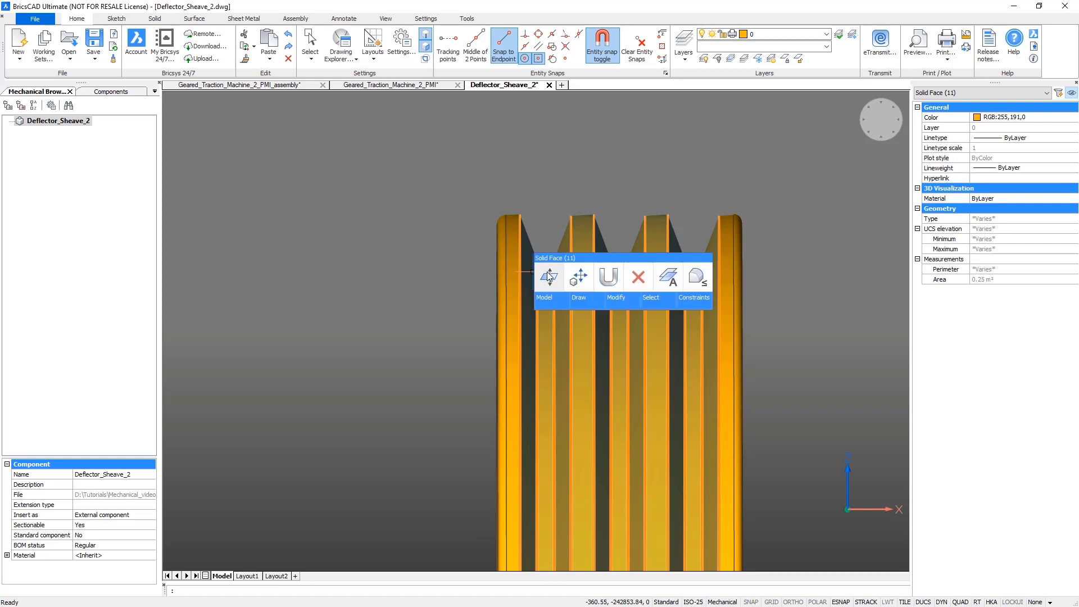
left_click(638, 278)
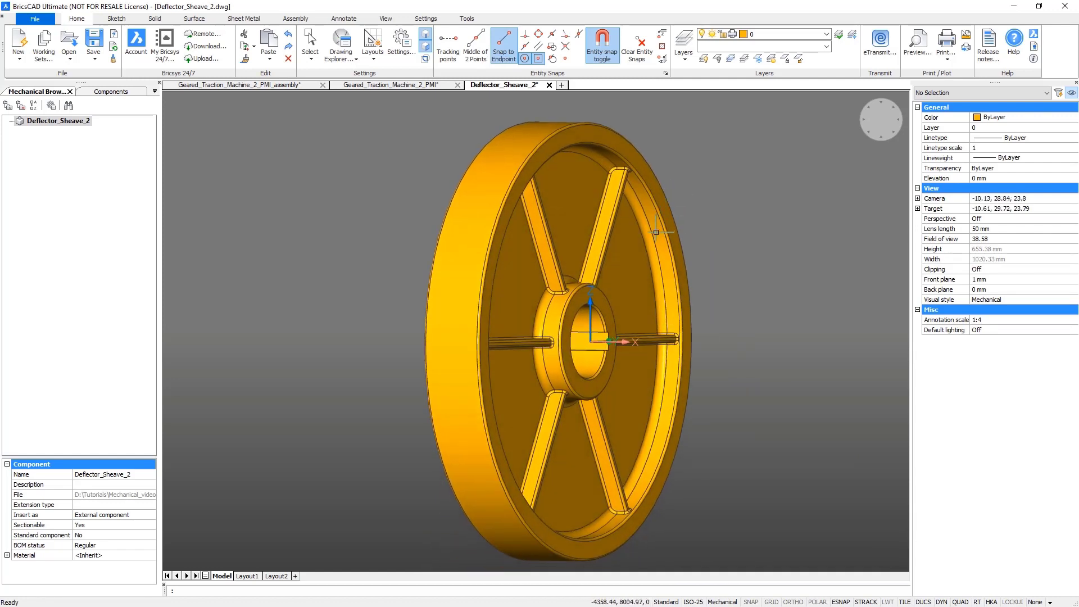
Select all fillet faces of the sheave through one rim fillet and delete them.
mouse_move(655, 256)
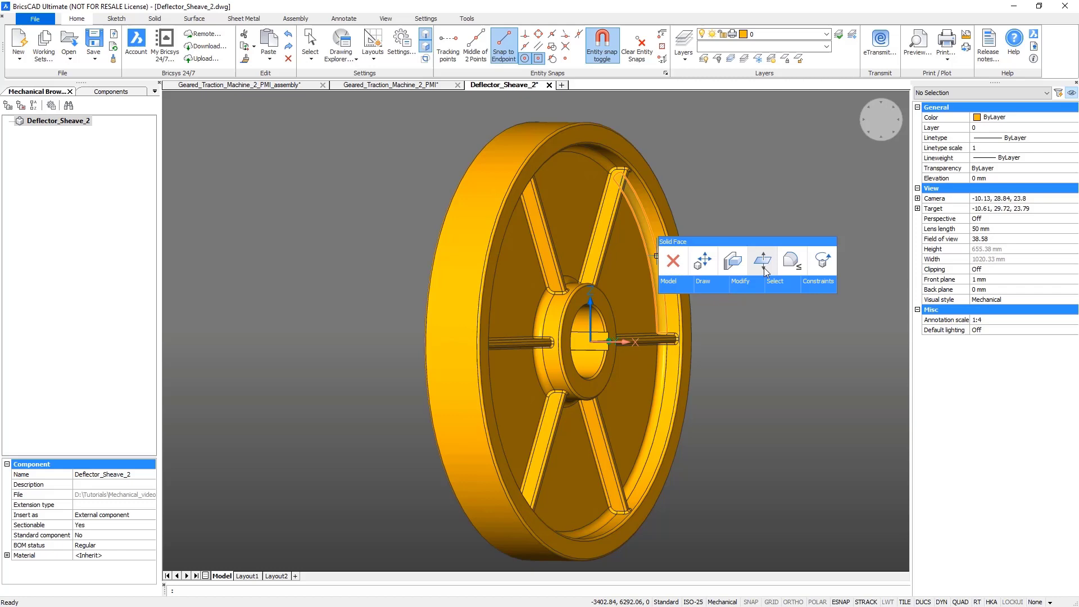
left_click(793, 267)
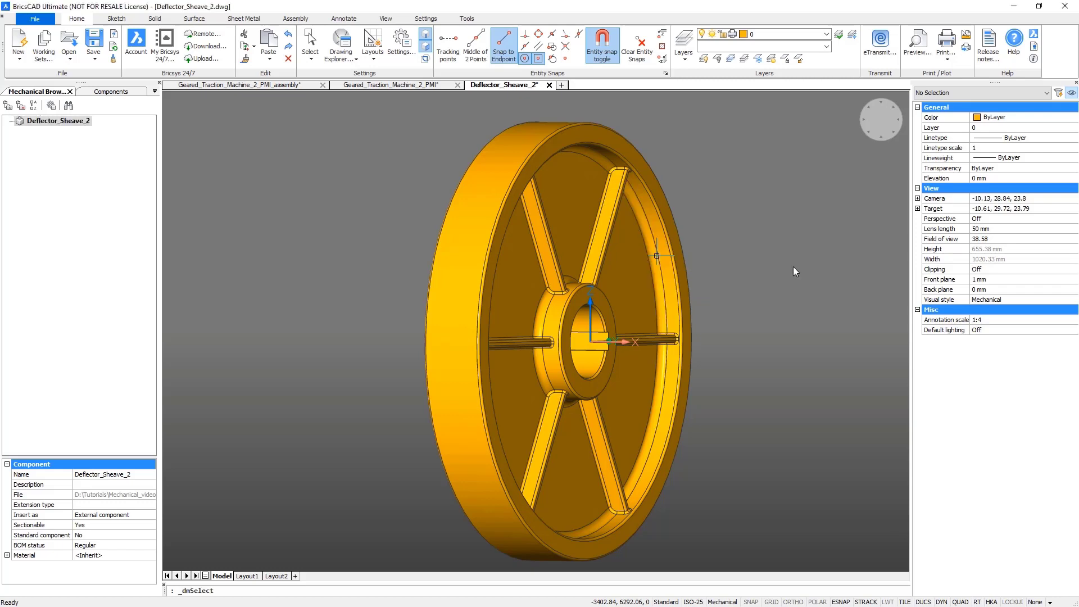
key("ctrl+a")
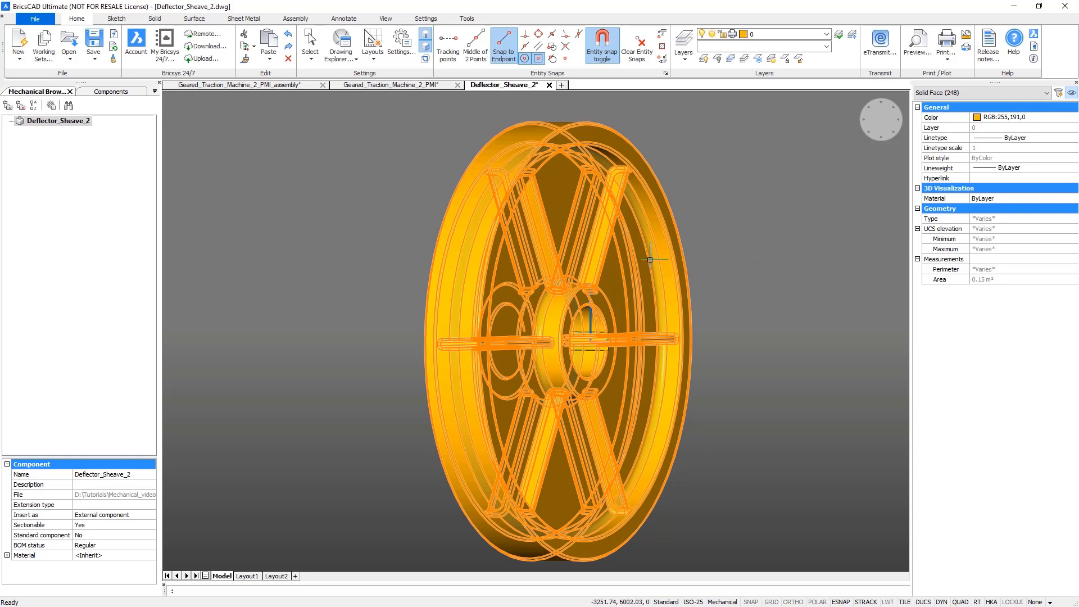
mouse_move(650, 260)
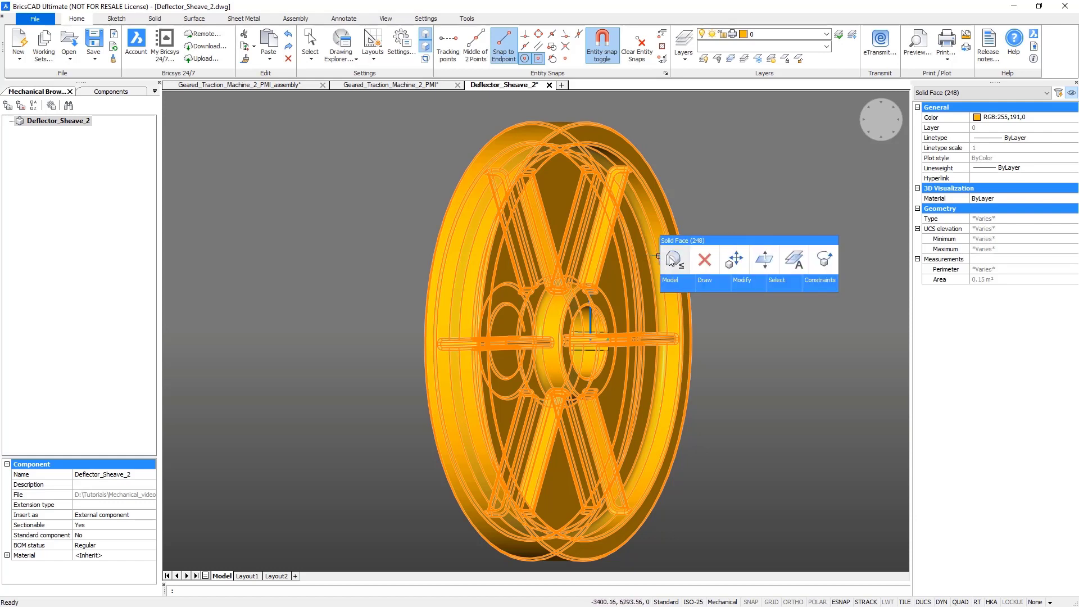
left_click(703, 261)
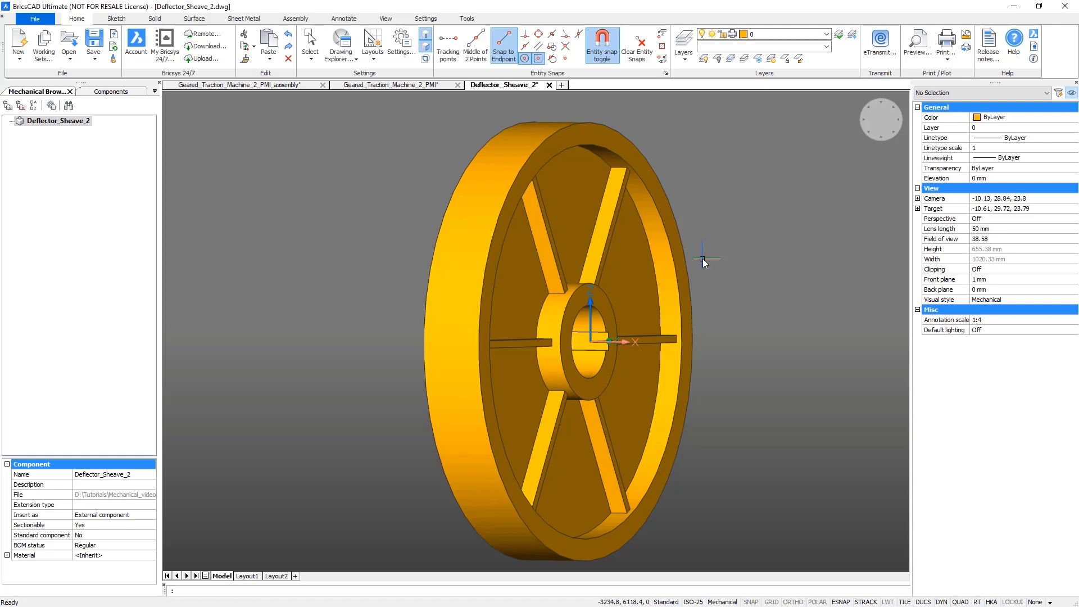
Open the drawing Deflector_Sheave.dwg from the Direct_modeling_Deflector_Sheave_editing folder.
left_click(71, 41)
left_click(387, 174)
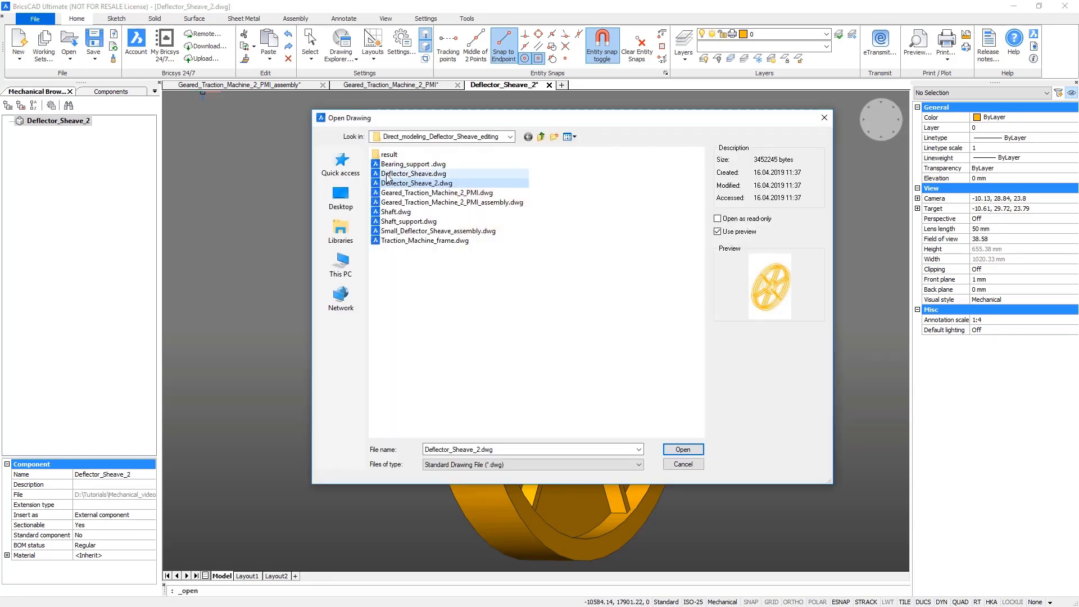
double_click(387, 175)
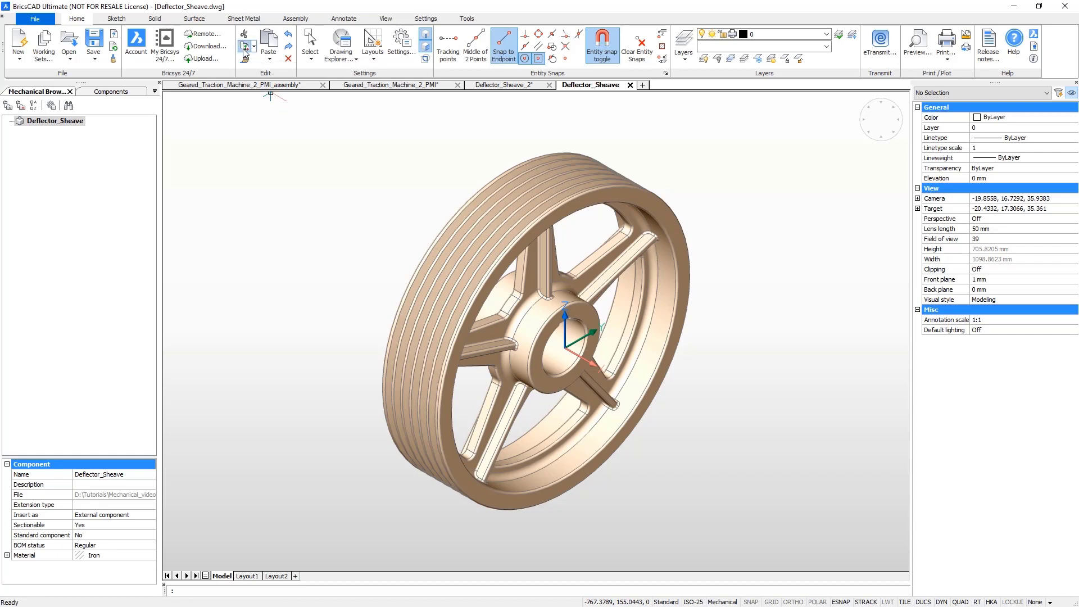
Copy the sheave solid to the clipboard with base point 0,0,0.
left_click(242, 48)
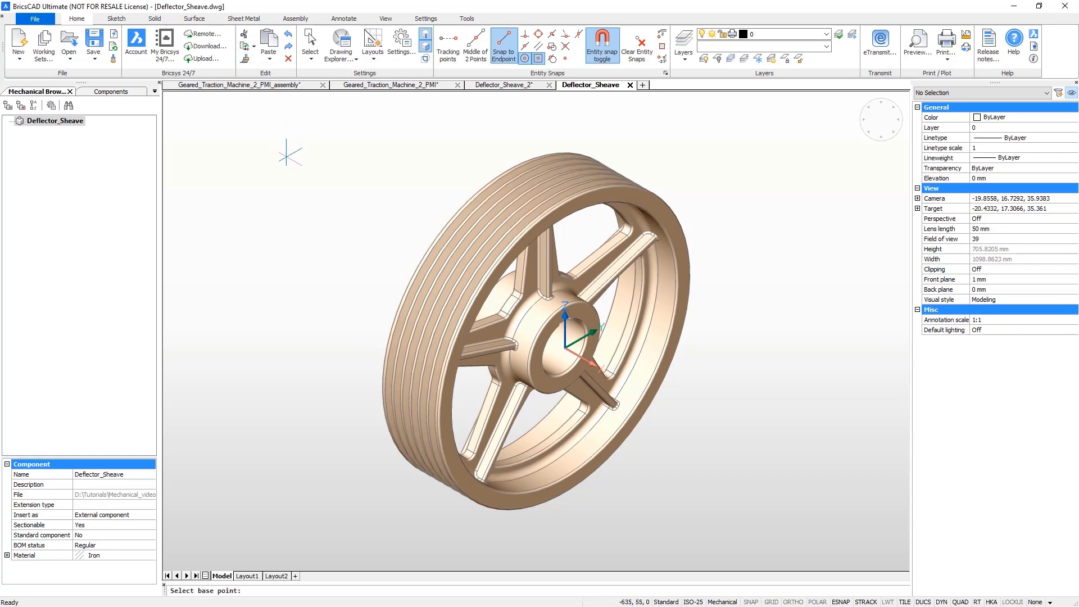
type("0,0,0")
key("Return")
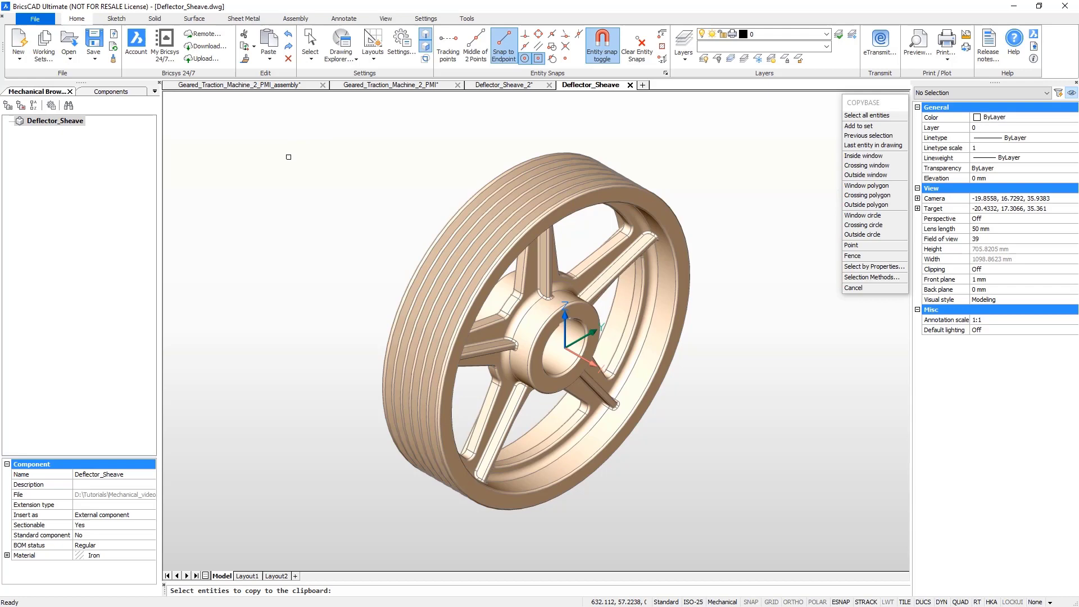
left_click(501, 245)
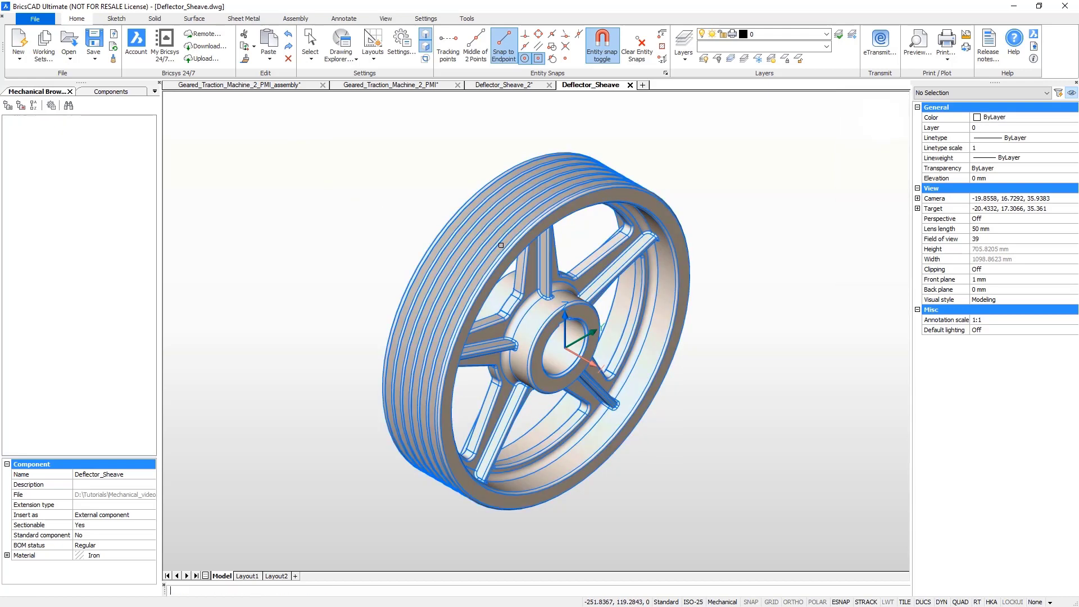
key("Return")
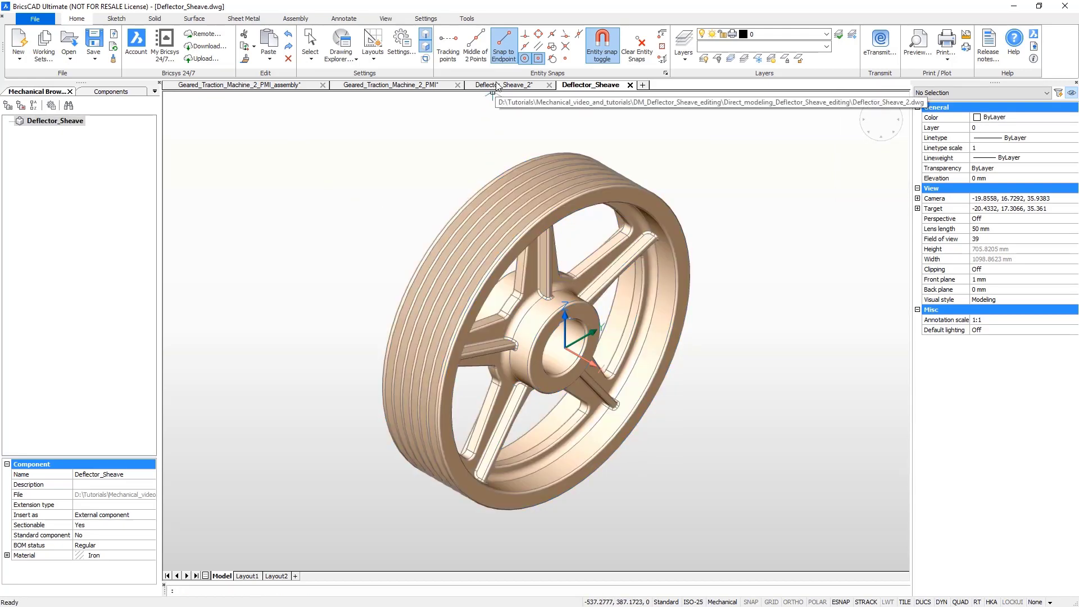
Paste the copied sheave solid into the Deflector_Sheave_2 drawing at insertion point -300,0,0.
left_click(496, 85)
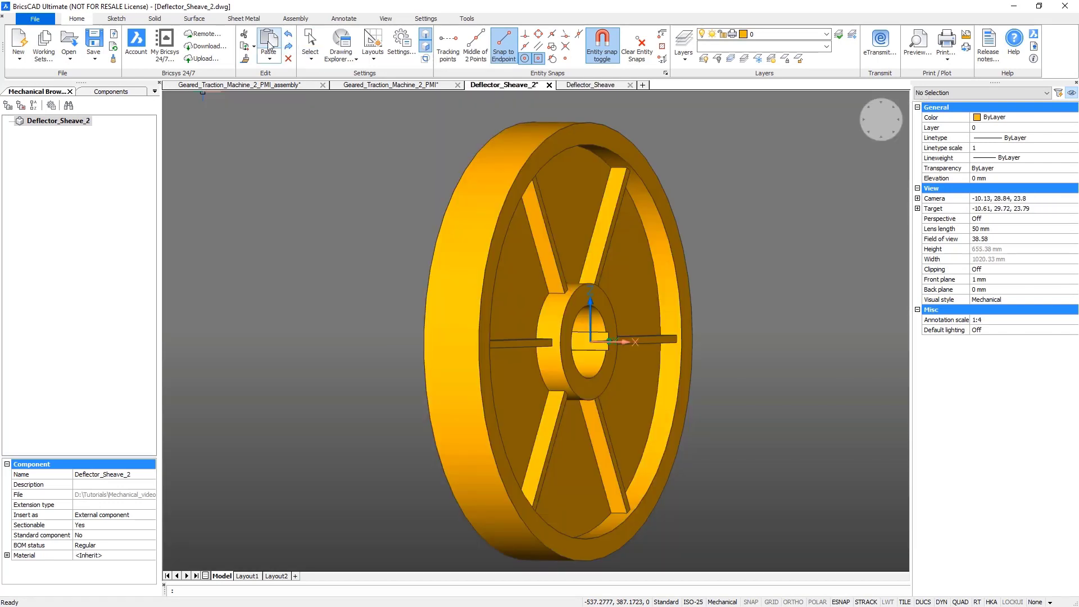
left_click(269, 44)
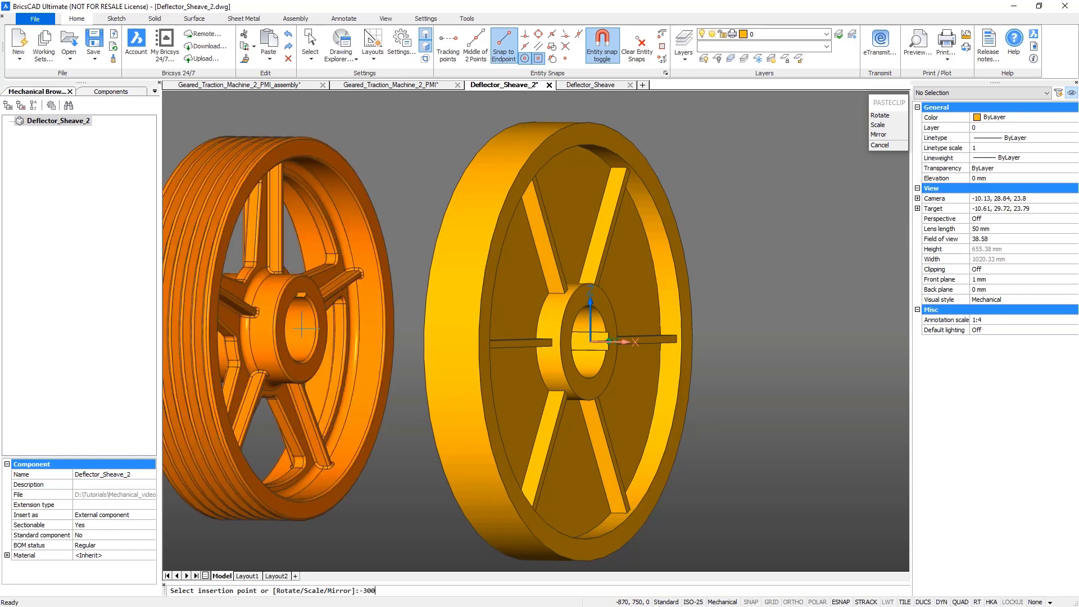
type("-300,0,0")
key("Return")
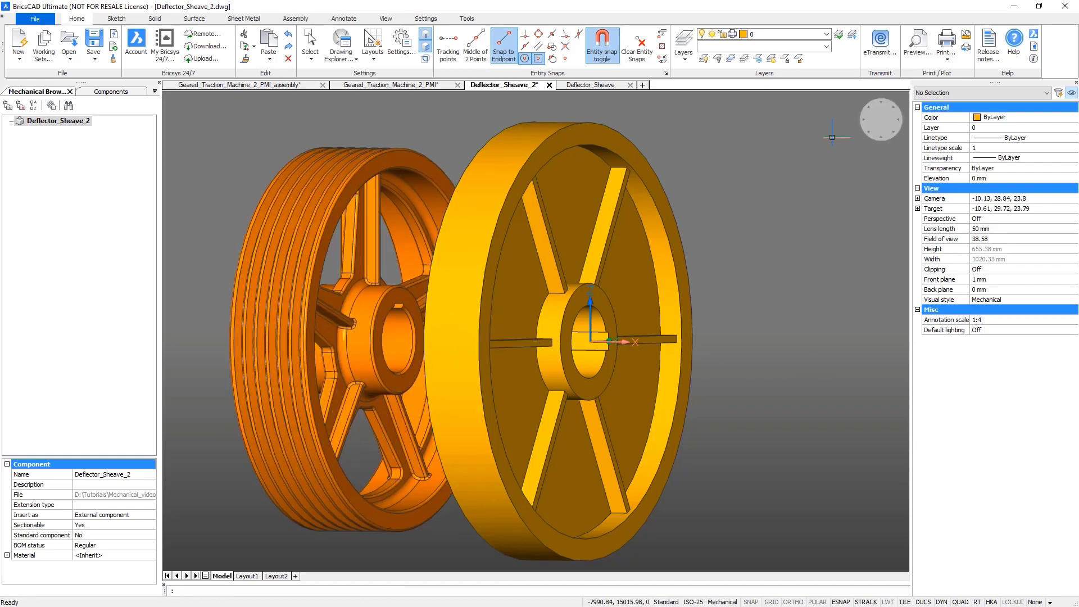
In the front view, window-select the yellow sheave's rim and spoke faces and move them about 12 mm along negative X.
left_click(880, 140)
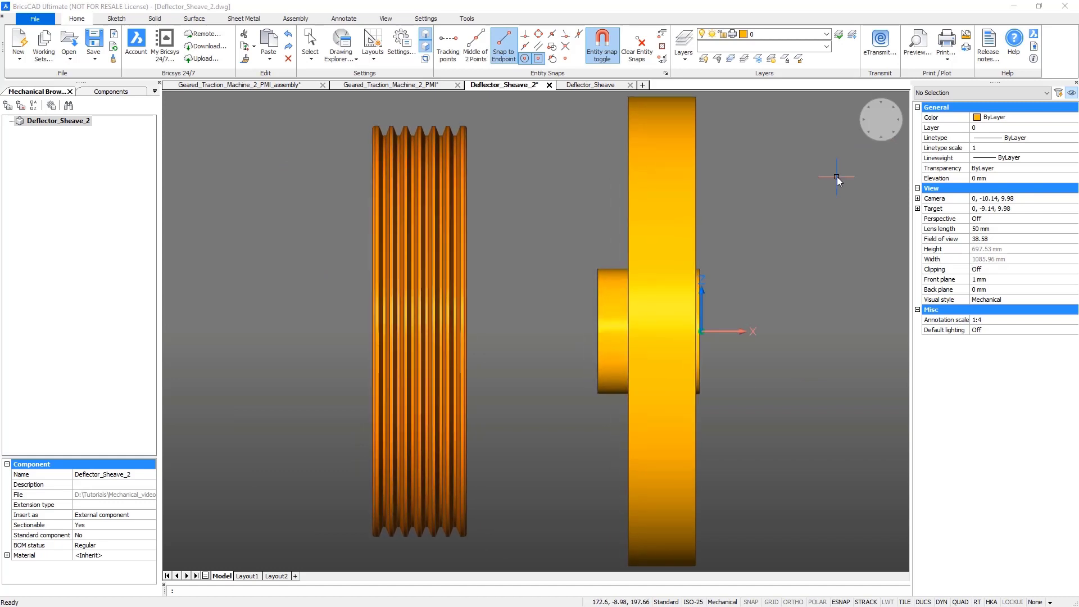
left_click(600, 135)
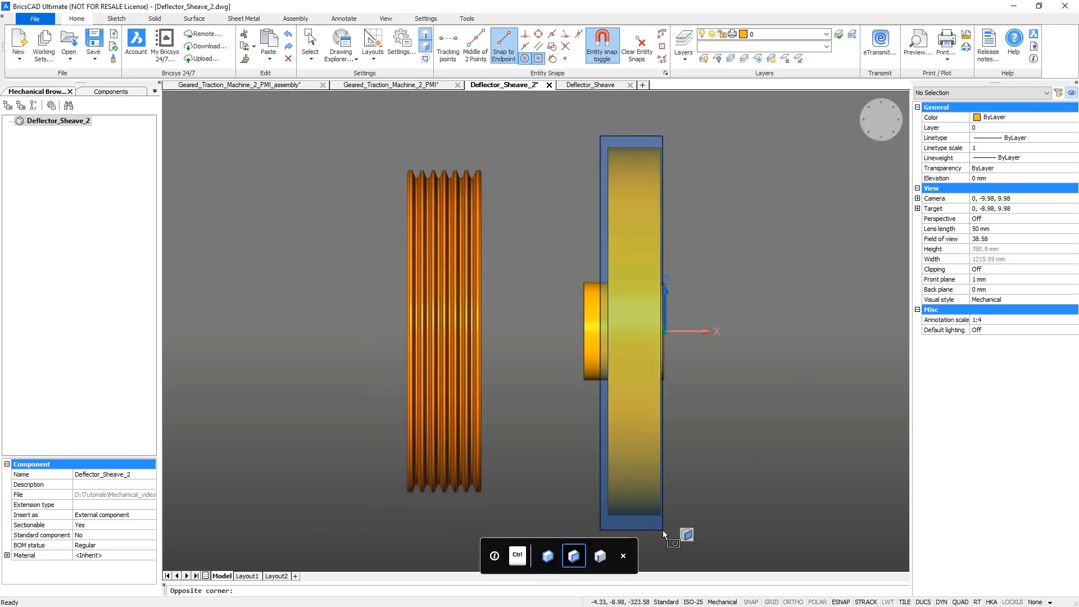
left_click(662, 529)
mouse_move(709, 127)
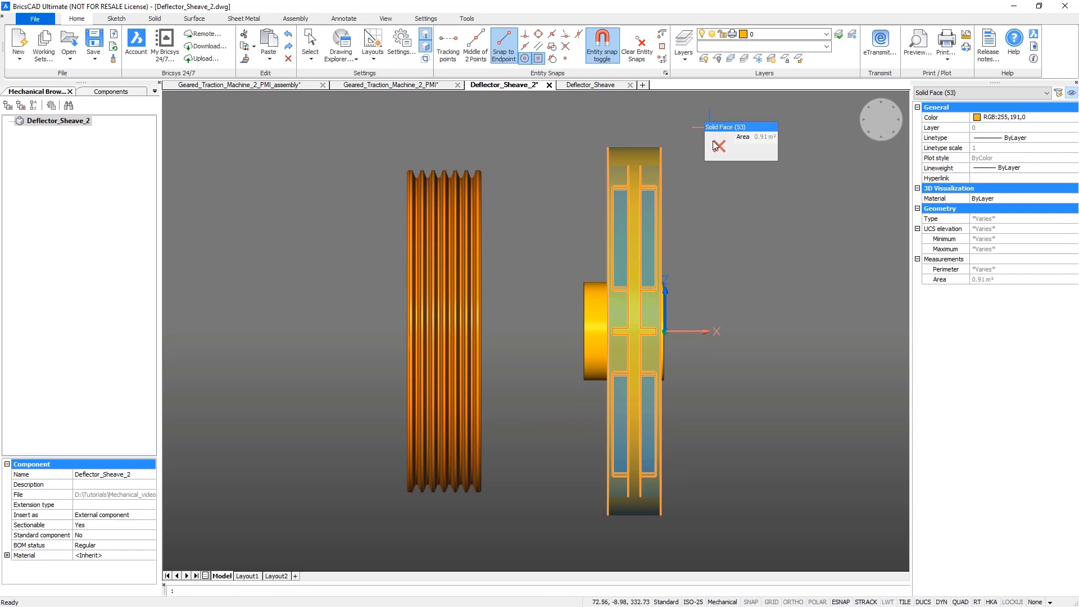
left_click(847, 157)
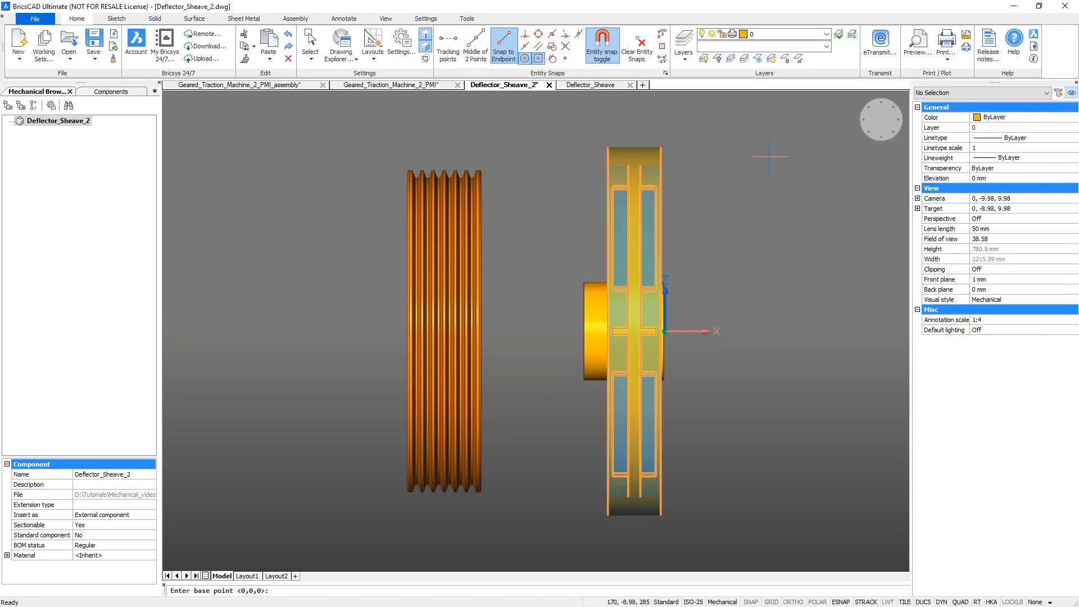
left_click(769, 156)
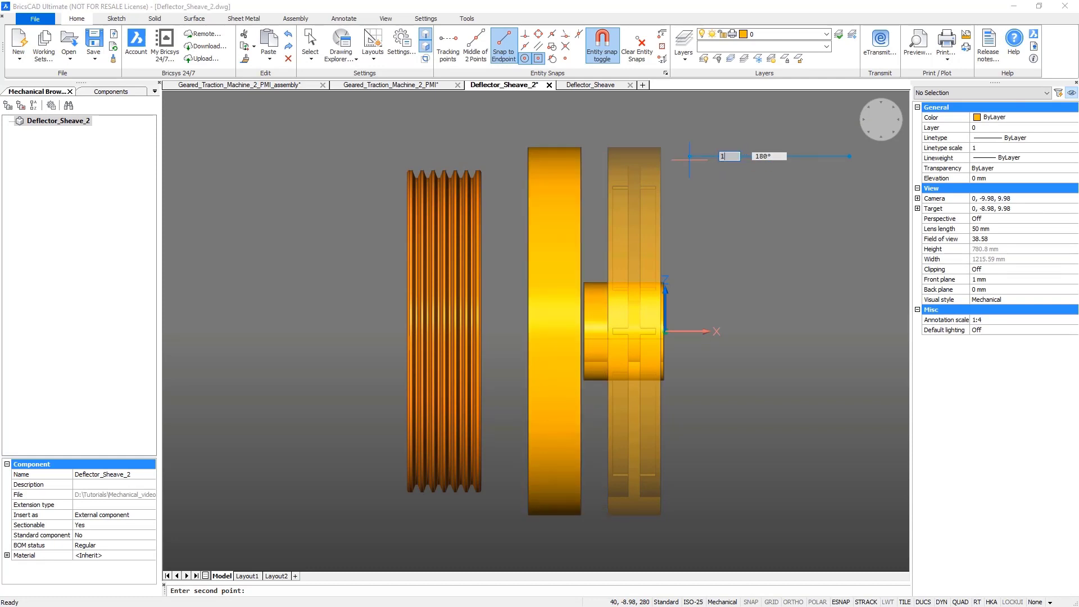
type("120")
key("Return")
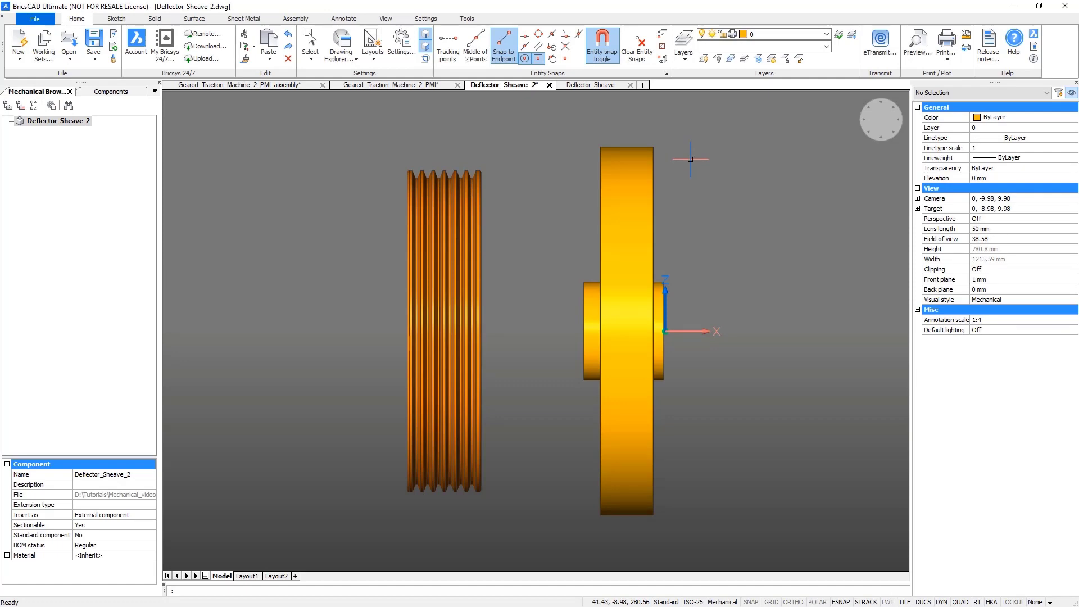
Extrude the yellow sheave's protruding hub end face inward to shorten the hub.
middle_click_drag(690, 159, 675, 179, "shift")
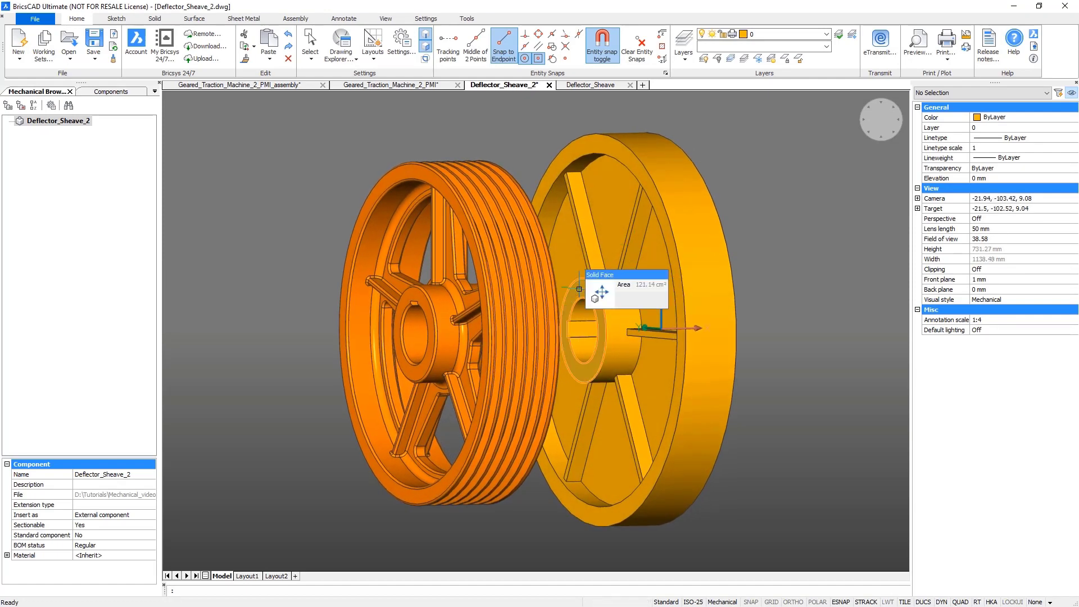
mouse_move(590, 292)
left_click(626, 296)
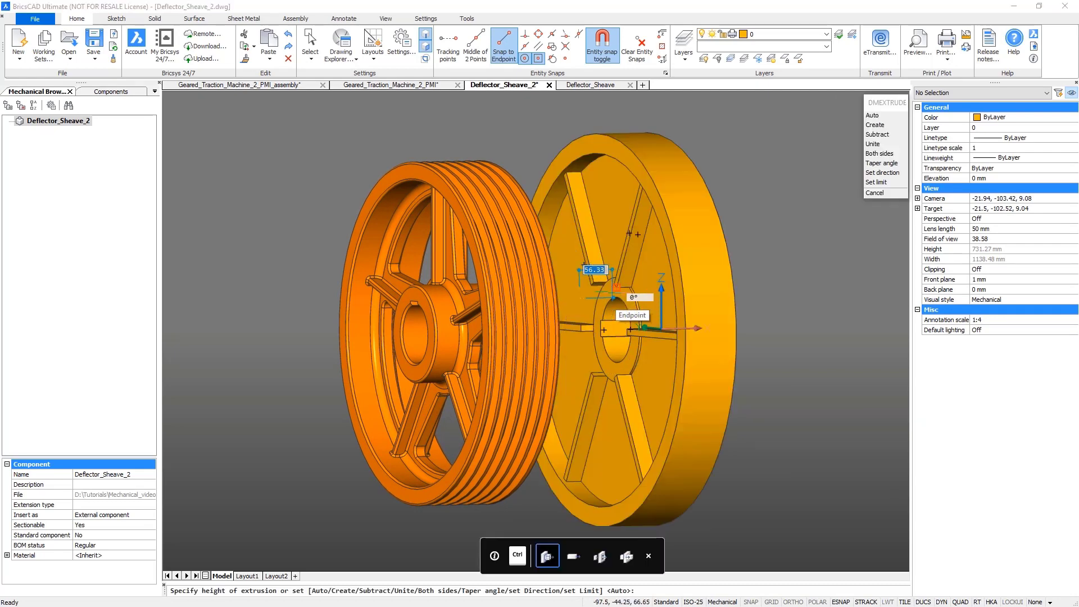
key("Return")
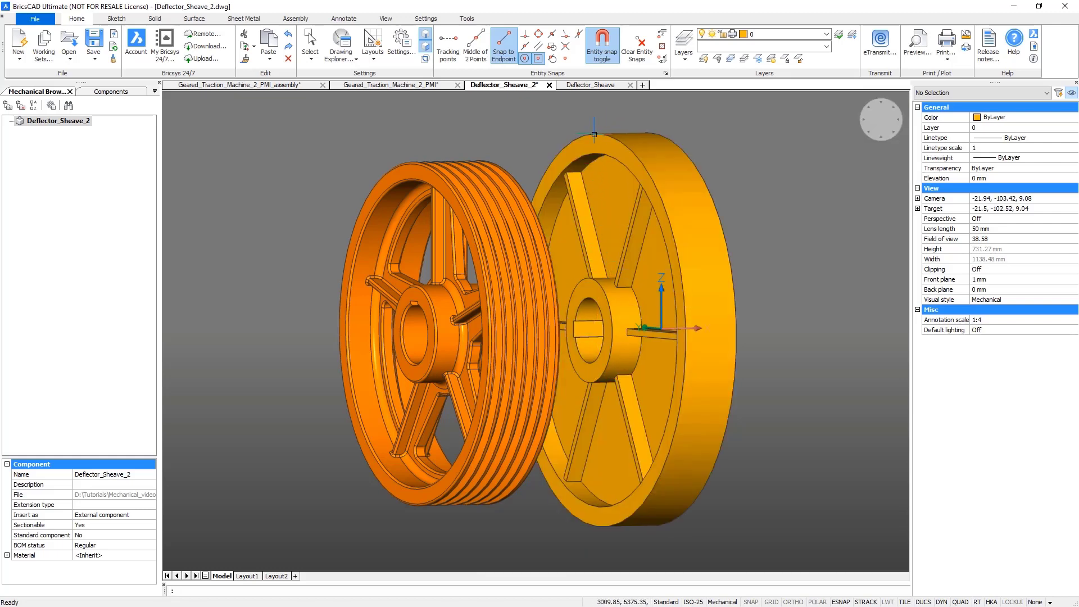
Select both flat side faces of the yellow sheave's rim and push them outward by 17 mm.
mouse_move(604, 148)
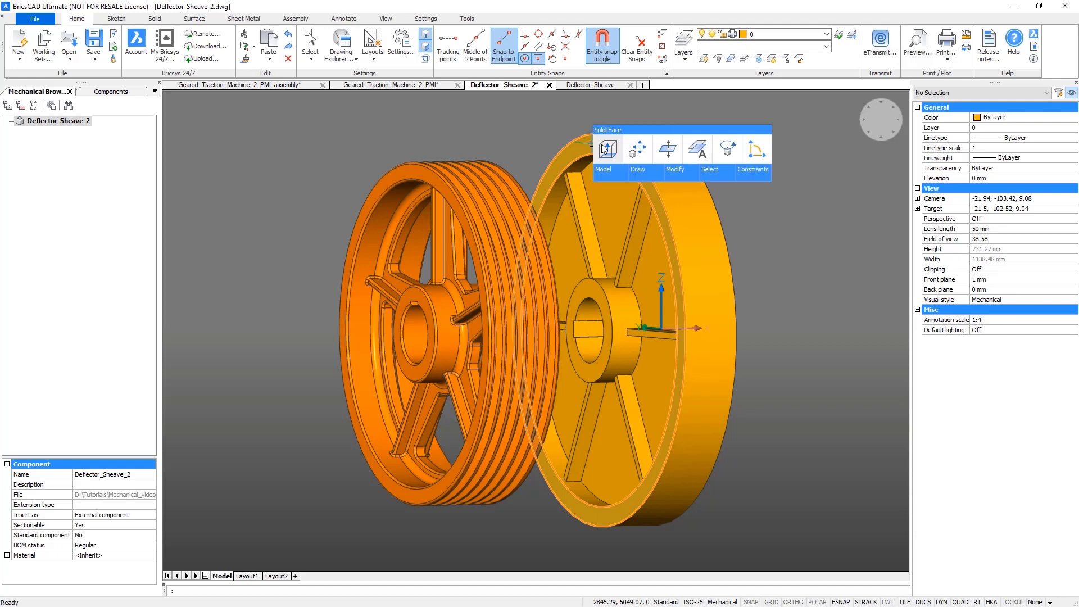
left_click(593, 139)
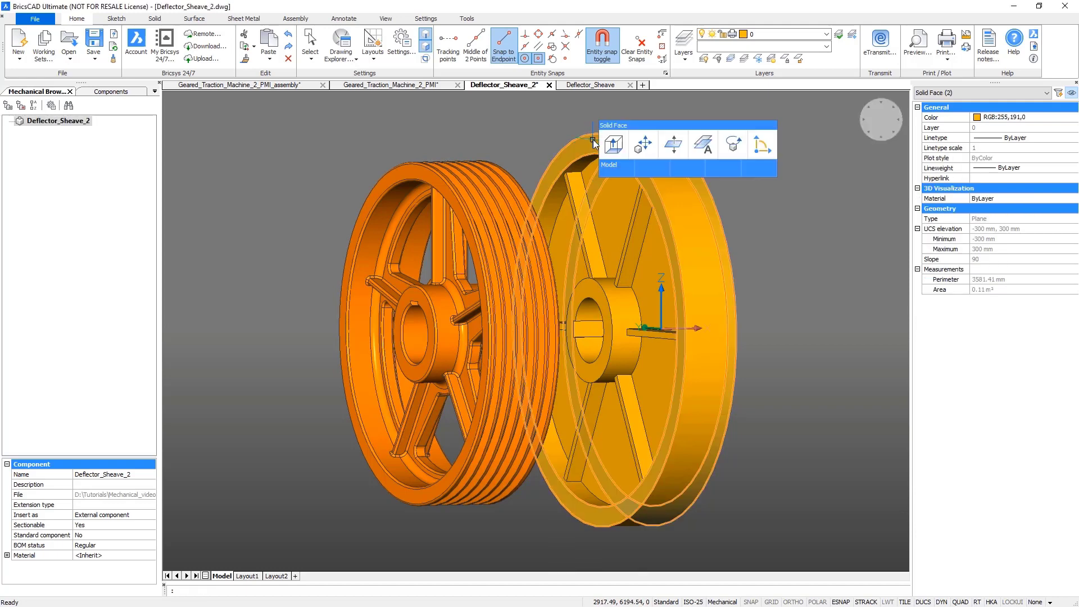
mouse_move(611, 145)
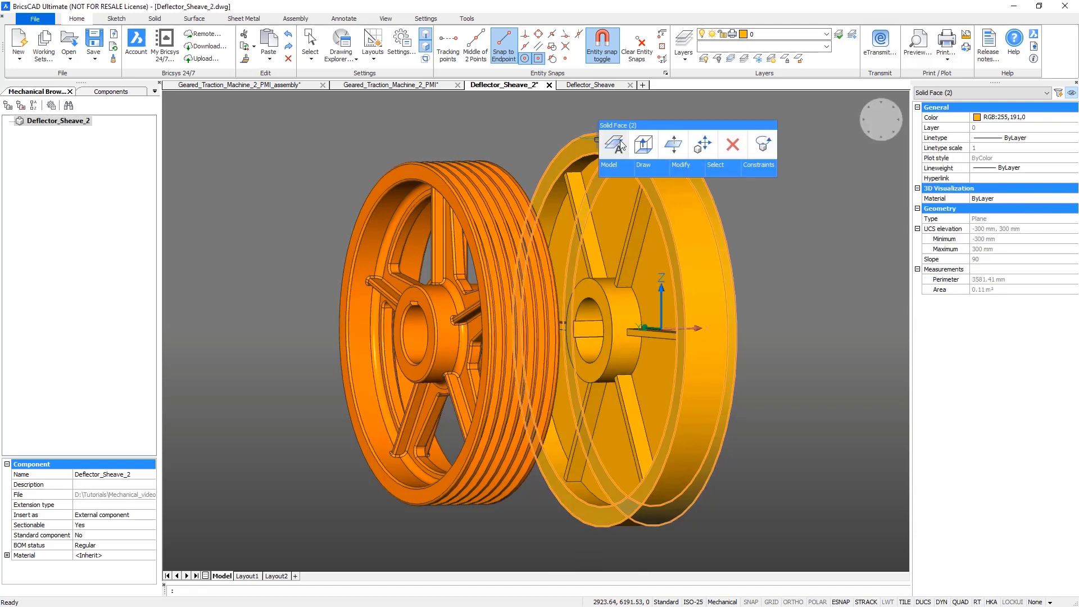
left_click(671, 149)
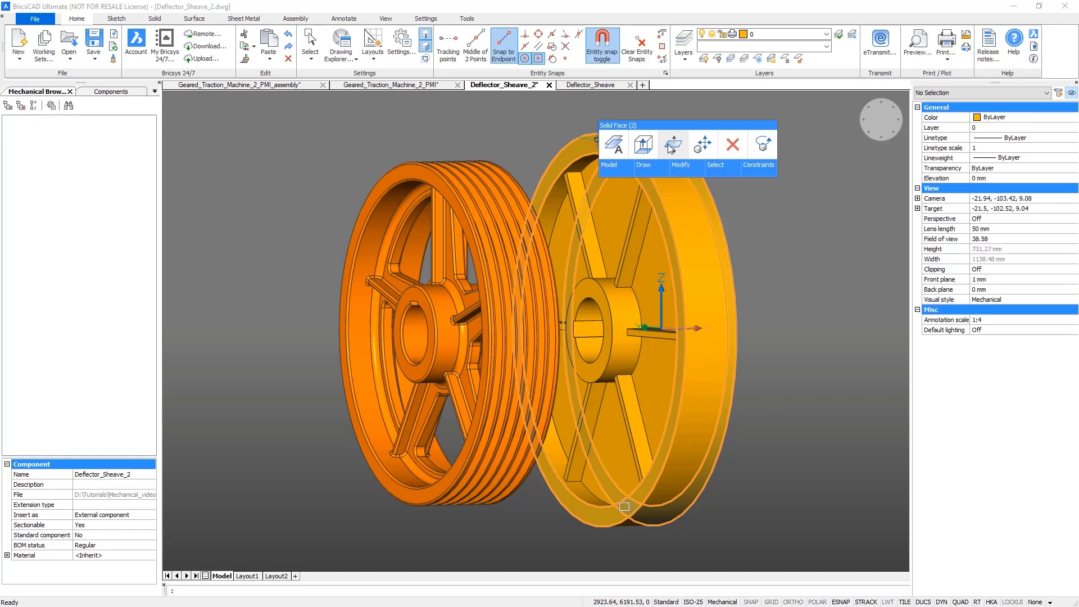
left_click(672, 146)
type("1")
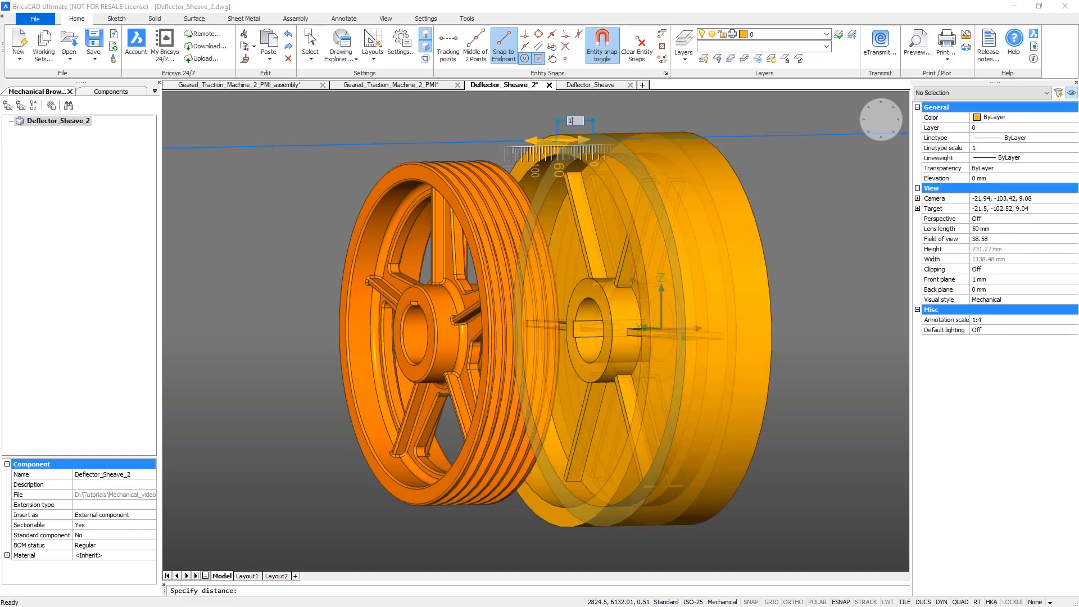
type("7")
key("Return")
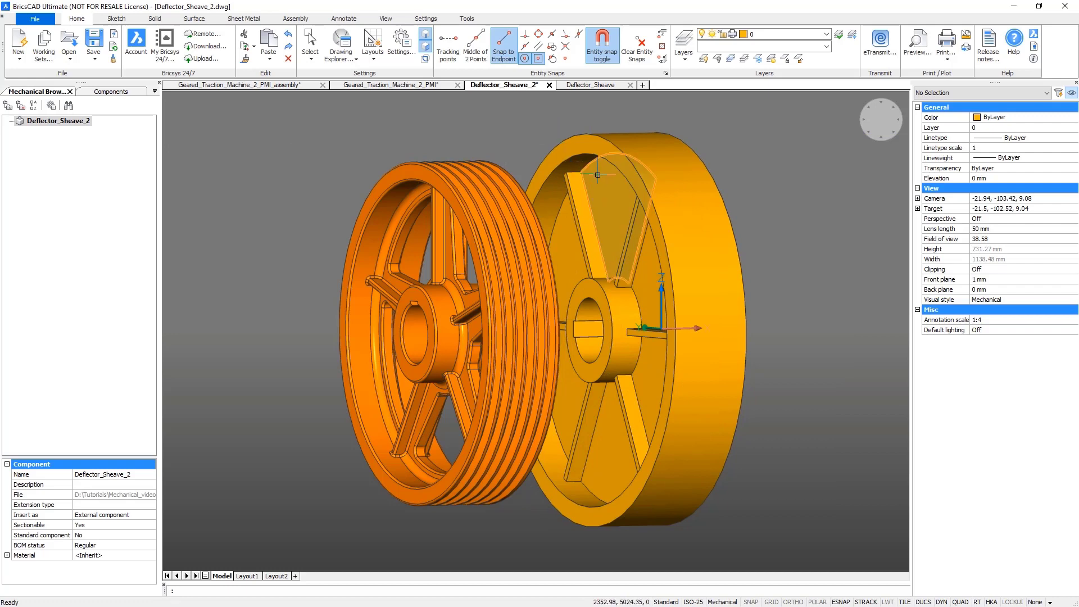
Select the yellow rim's matching inner cylindrical faces and push/pull them to a quadrant of the pasted sheave's inner rim in the right view.
mouse_move(602, 170)
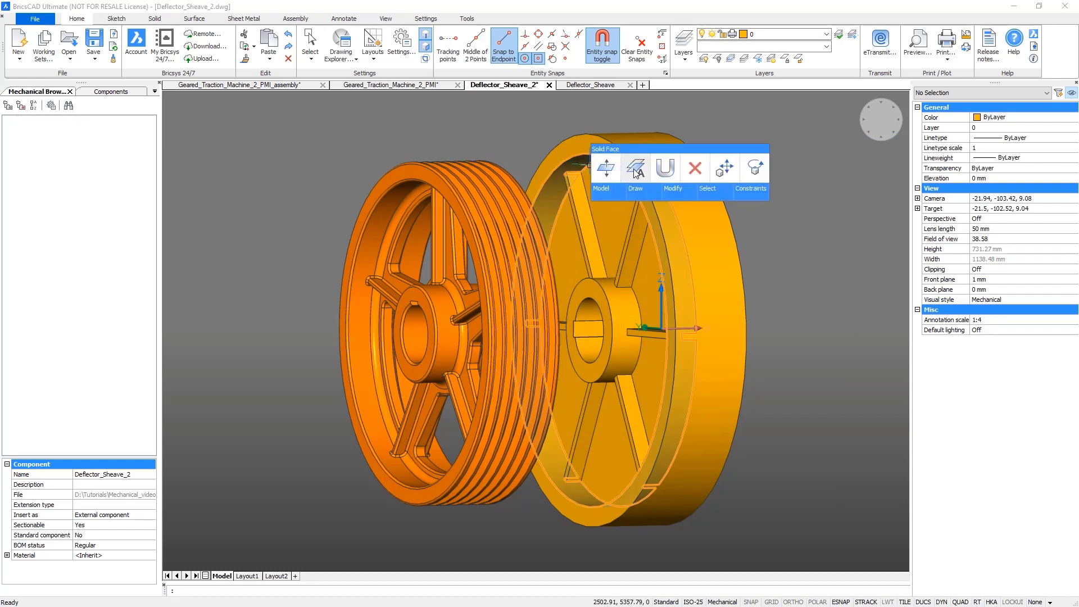
left_click(636, 171)
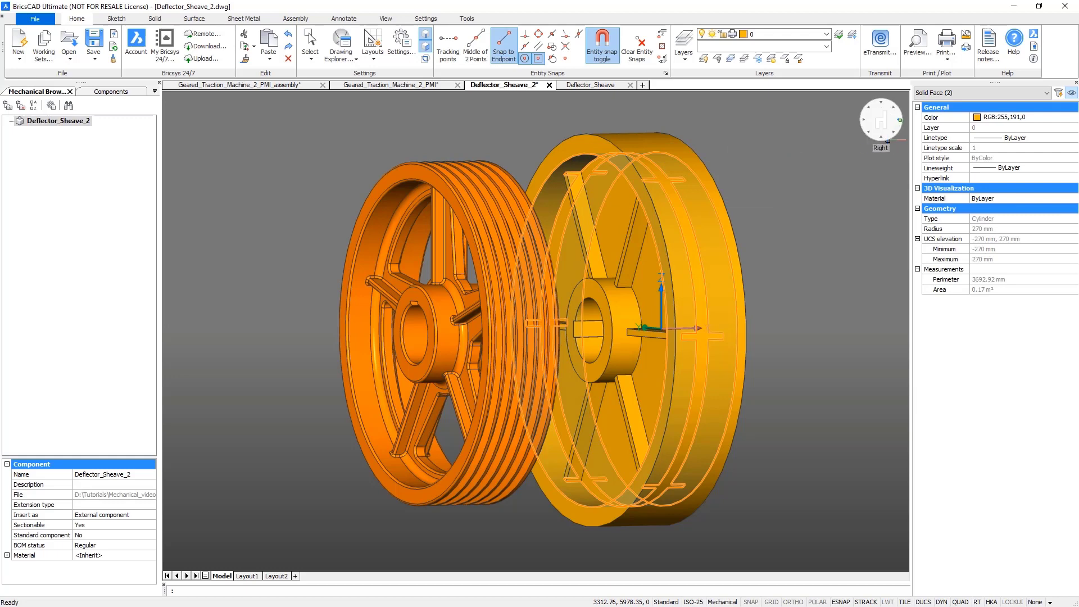
left_click(869, 119)
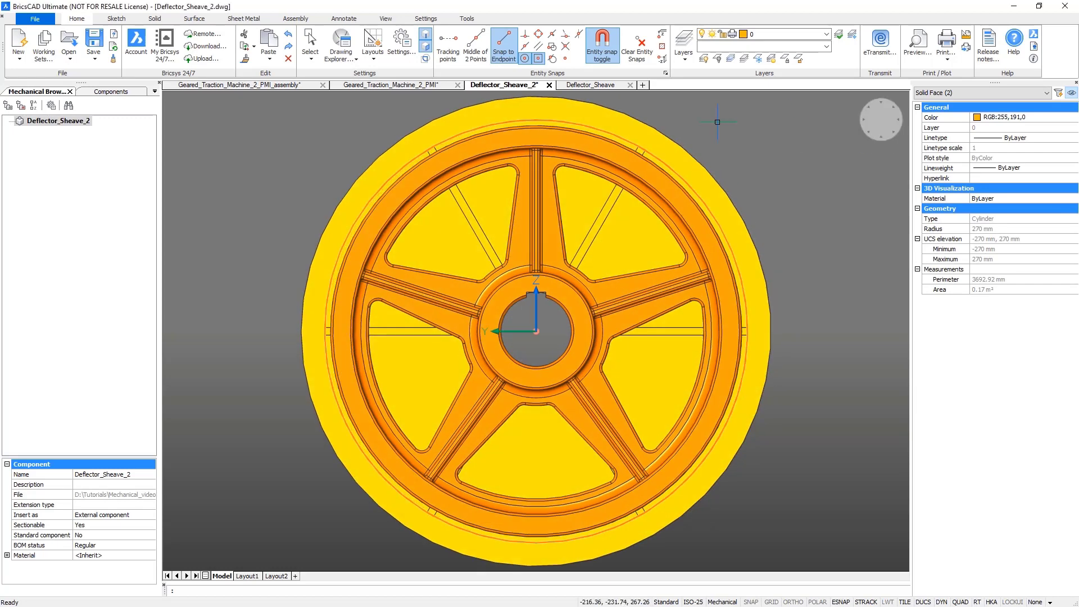
right_click(668, 111)
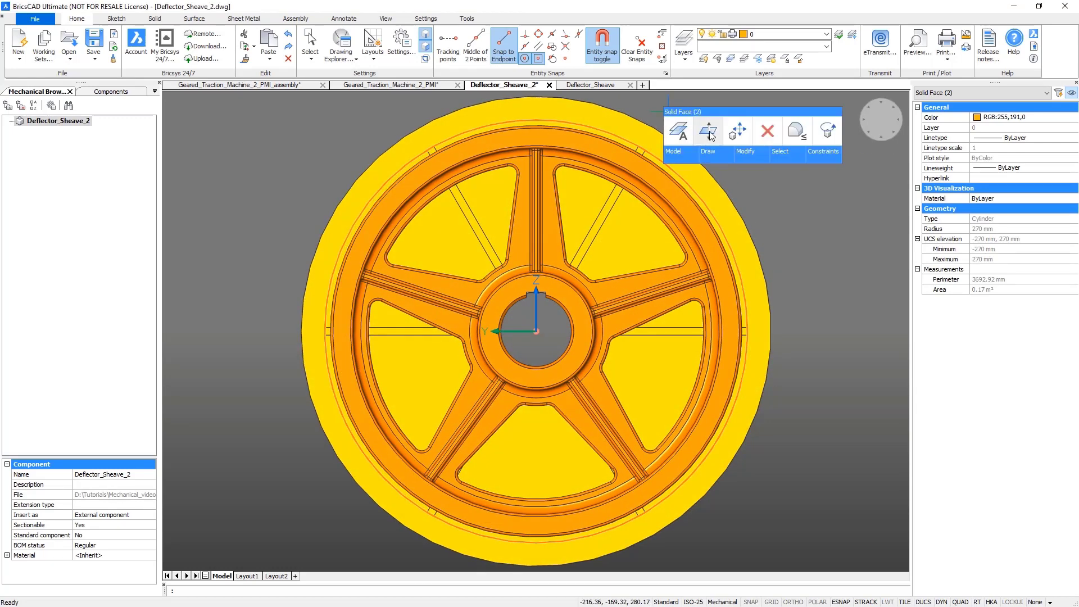
left_click(707, 131)
left_click(616, 120)
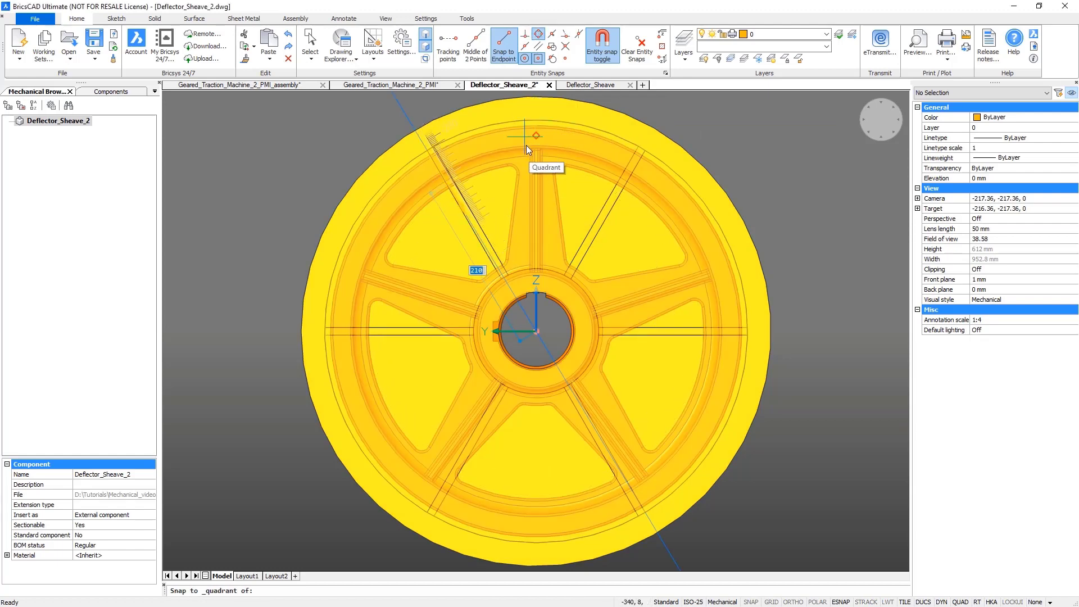
left_click(529, 149)
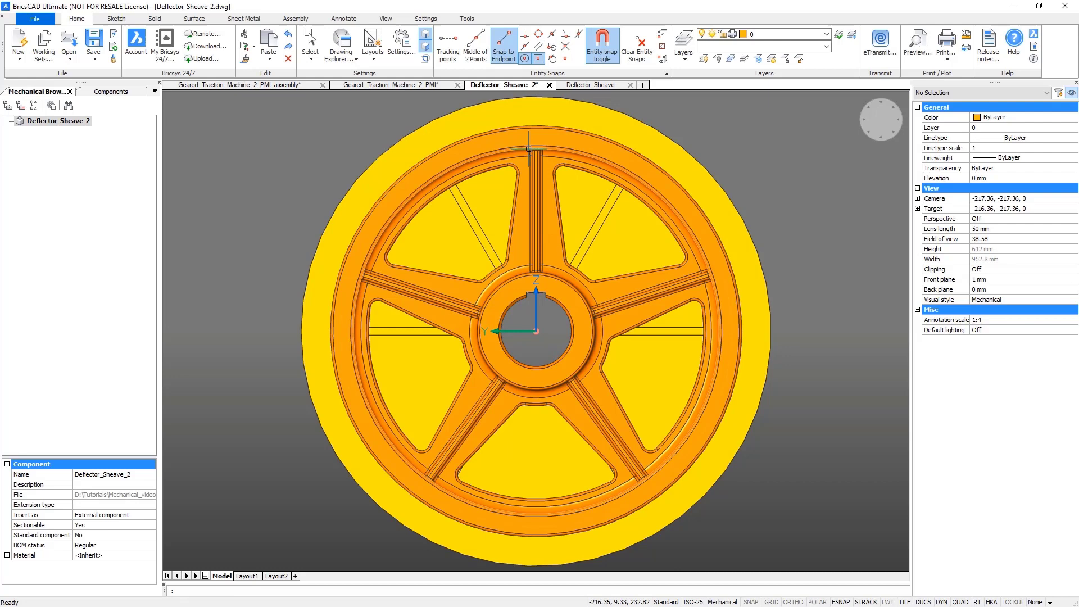
Push/pull the yellow rim's outer cylindrical face to the quadrant of the pasted sheave's outer rim edge.
middle_click_drag(731, 154, 662, 146, "shift")
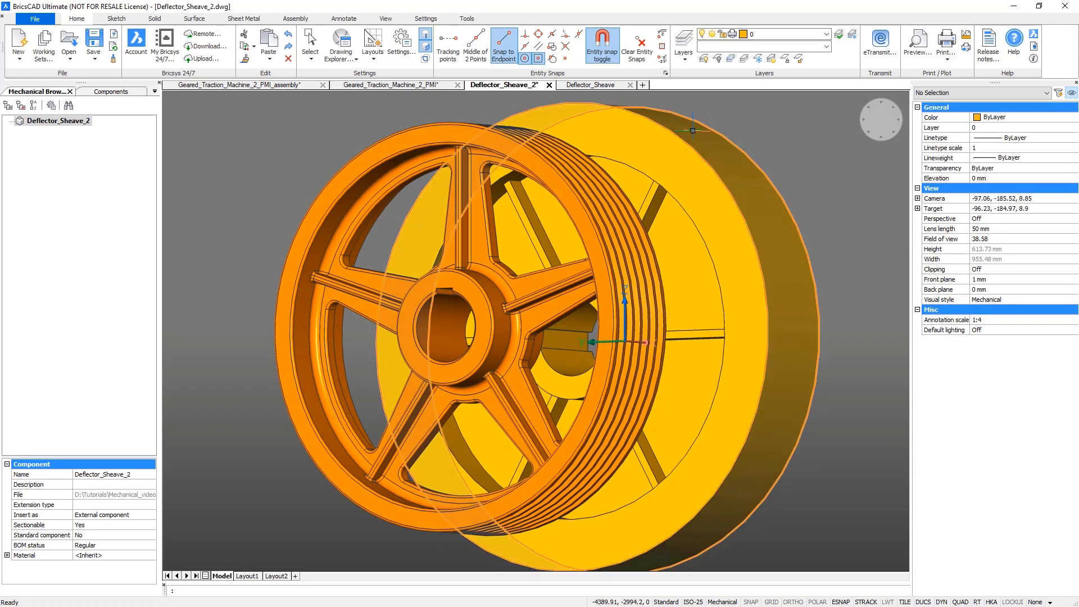
left_click(708, 134)
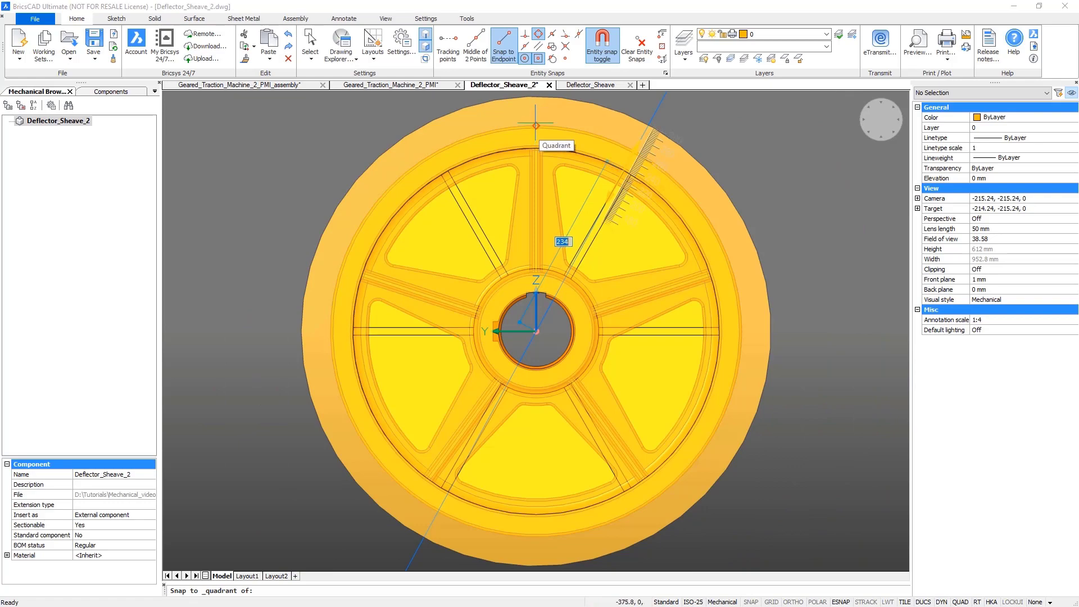
left_click(535, 125)
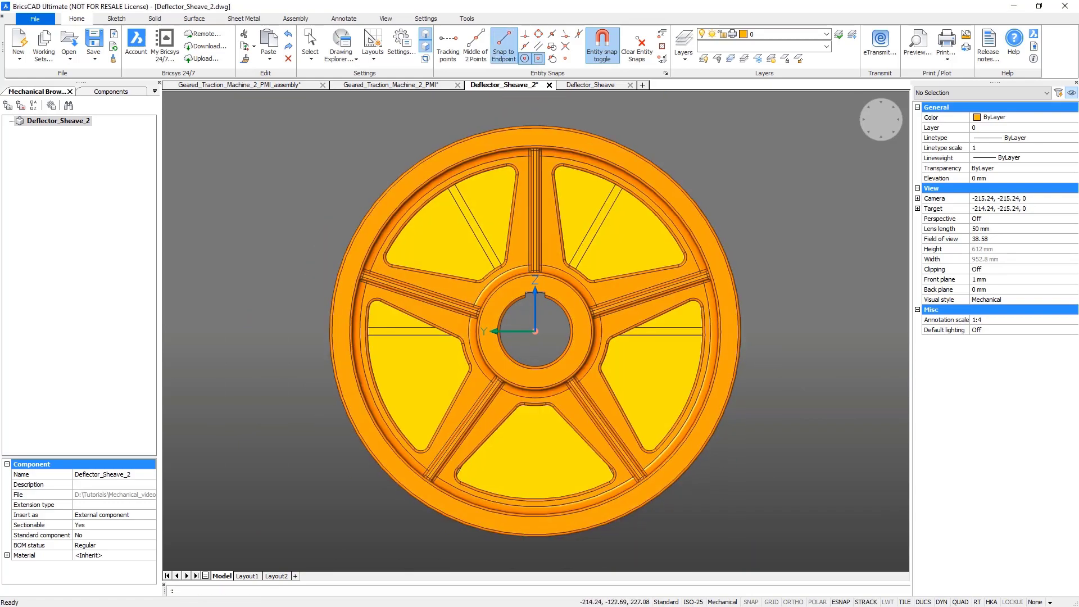
Copy the orange sheave's groove faces onto the yellow rim, using the geometric centers of the two hub end faces as base and insertion points.
middle_click_drag(668, 156, 721, 162, "shift")
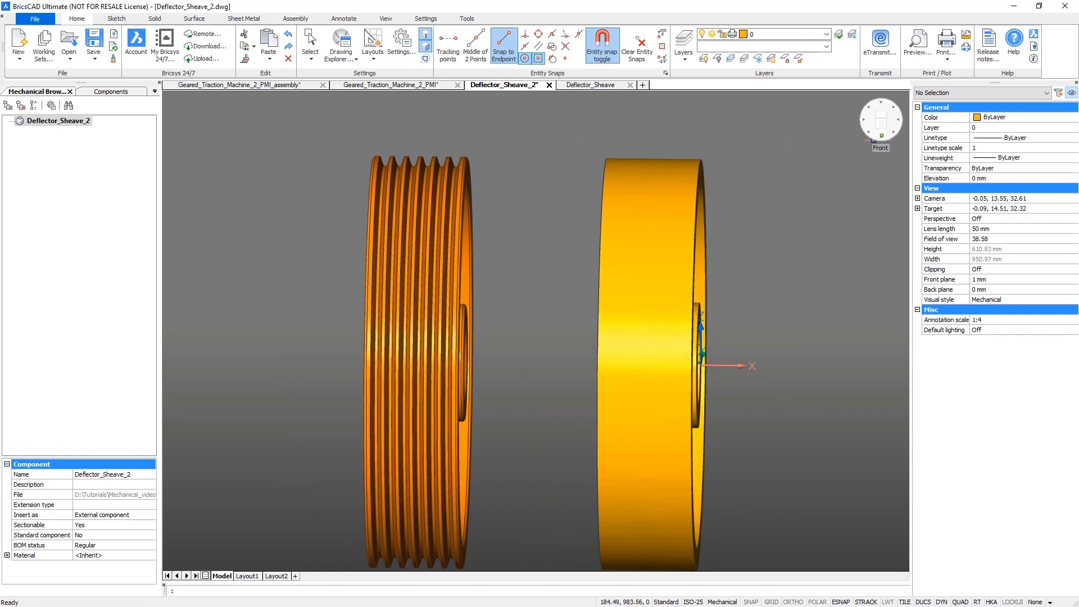
left_click(881, 137)
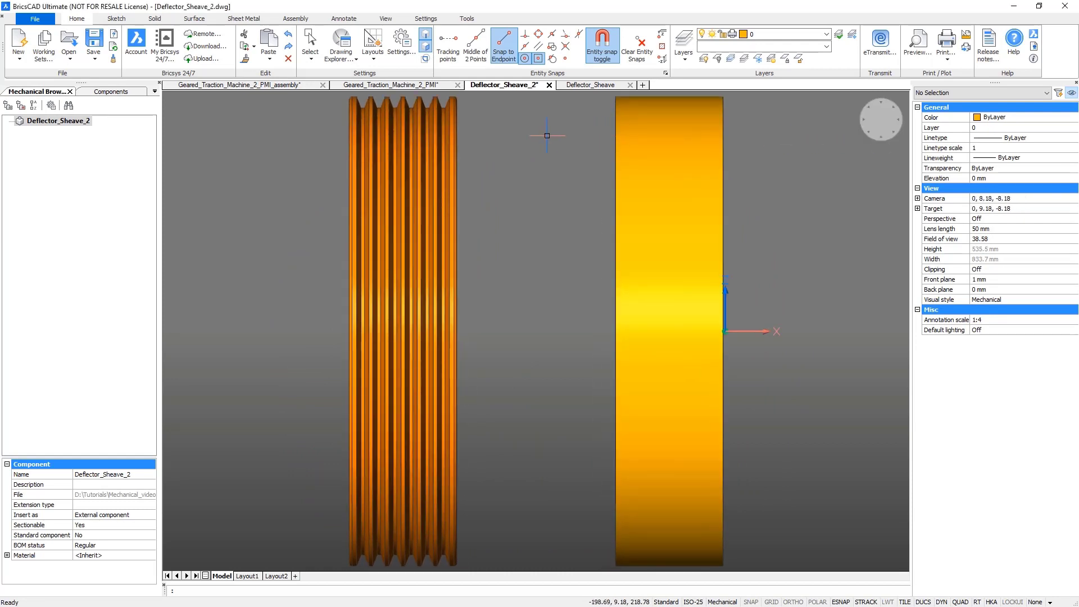
scroll(547, 135, "up", 5)
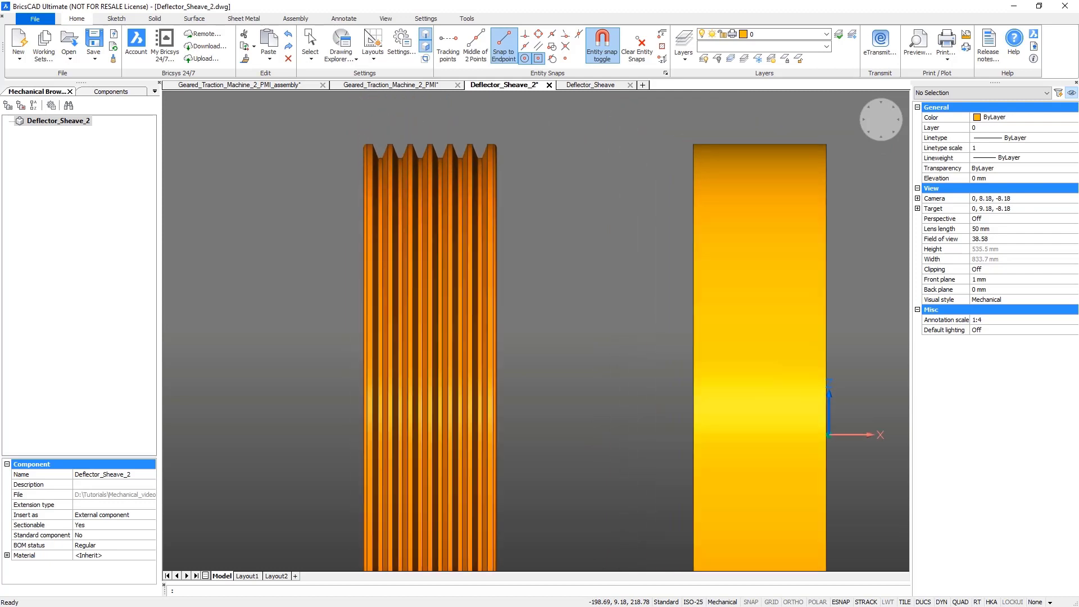
left_click(624, 204)
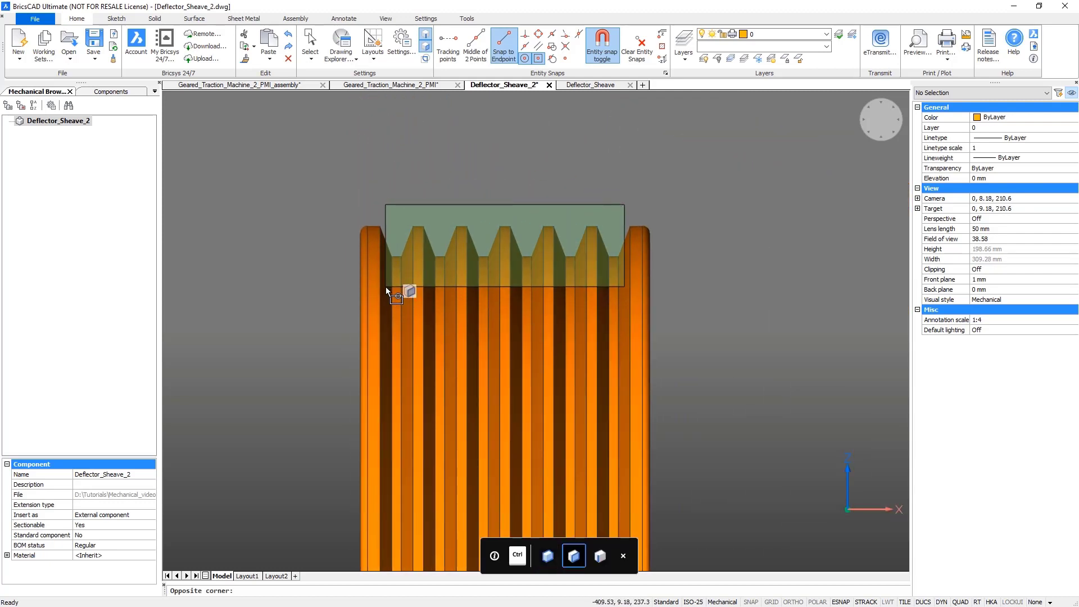
left_click(386, 287)
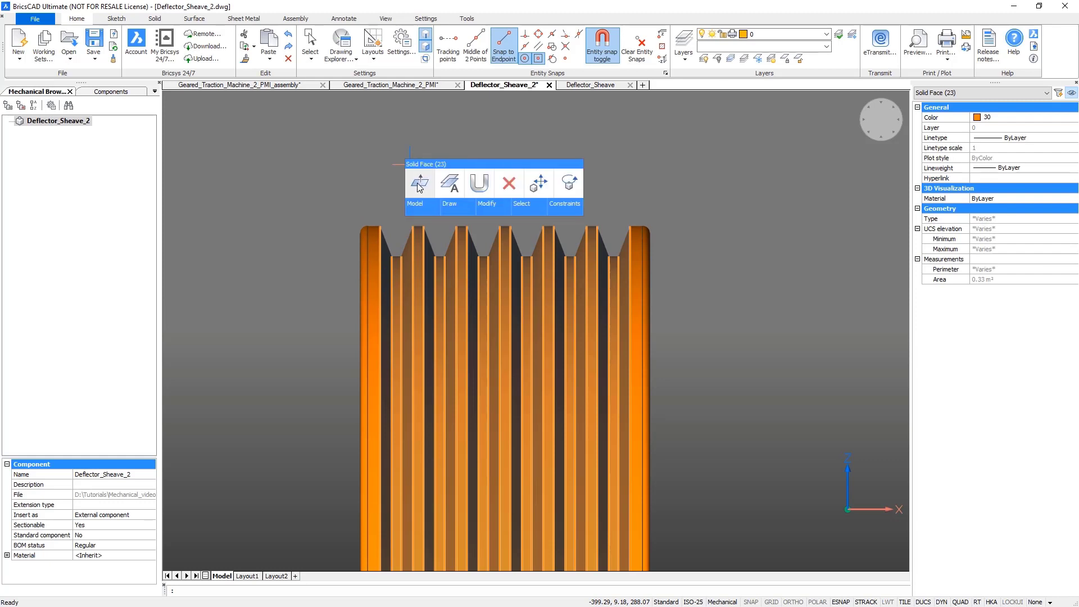
mouse_move(425, 209)
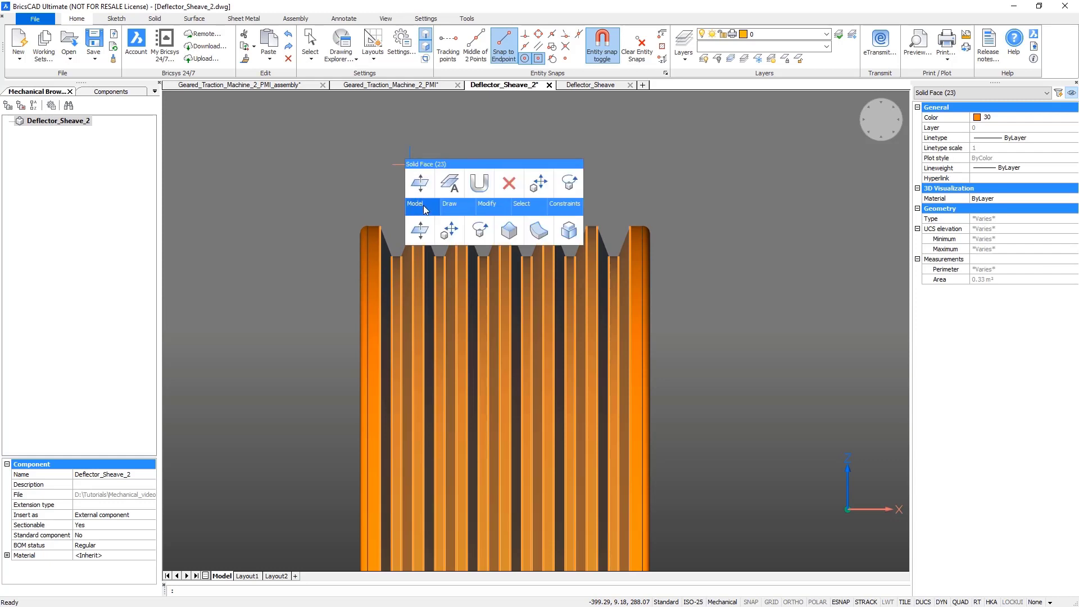
left_click(572, 234)
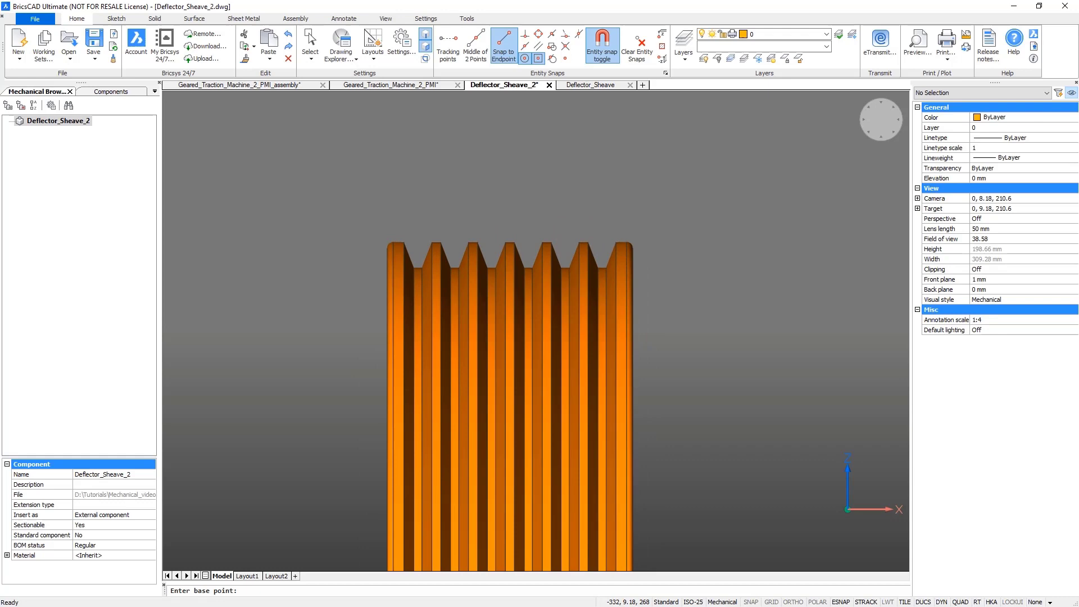
middle_click_drag(315, 264, 403, 298, "shift")
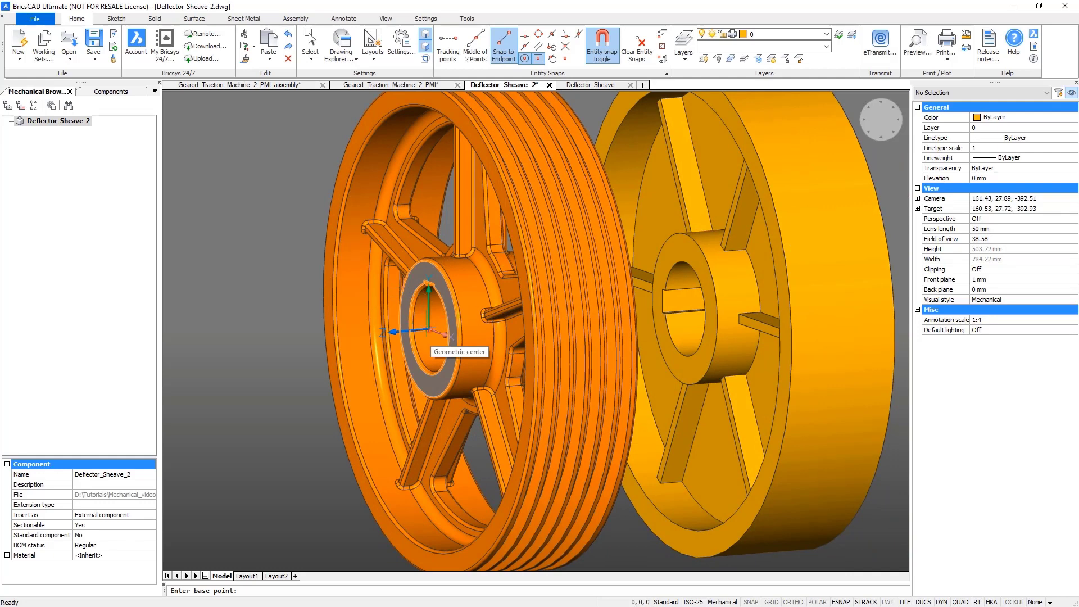
left_click(430, 331)
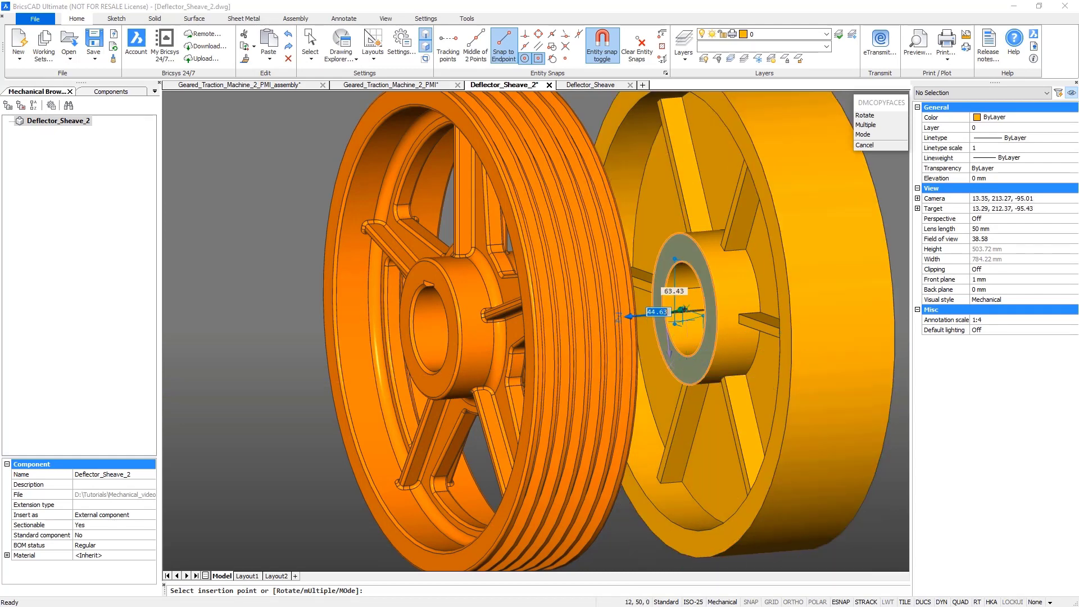
left_click(684, 309)
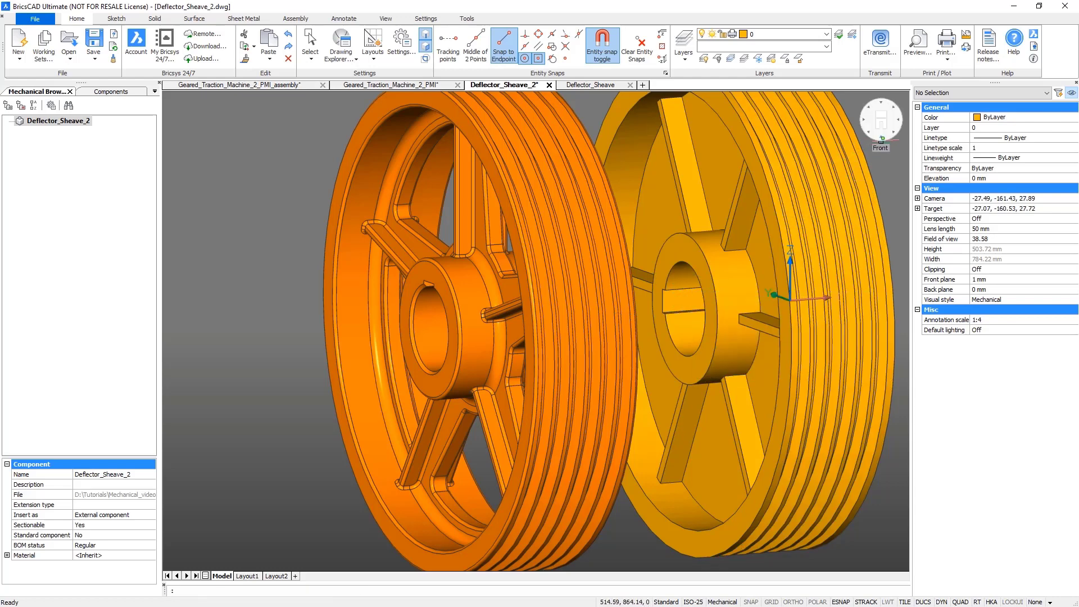
Compare the grooved rims of both sheaves in the front view and delete the orange reference sheave.
left_click(881, 130)
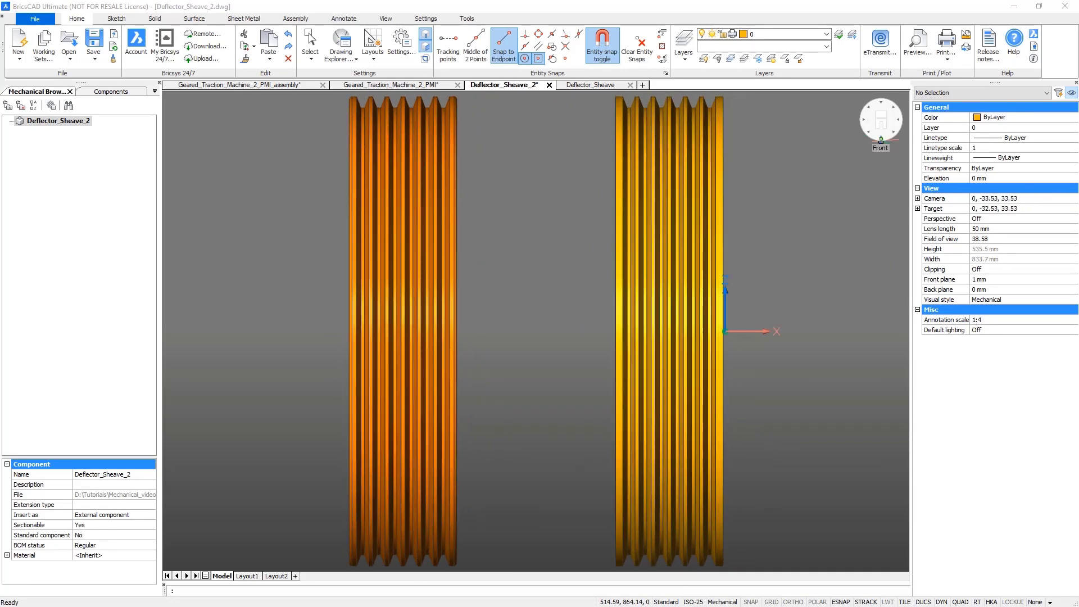
left_click(880, 139)
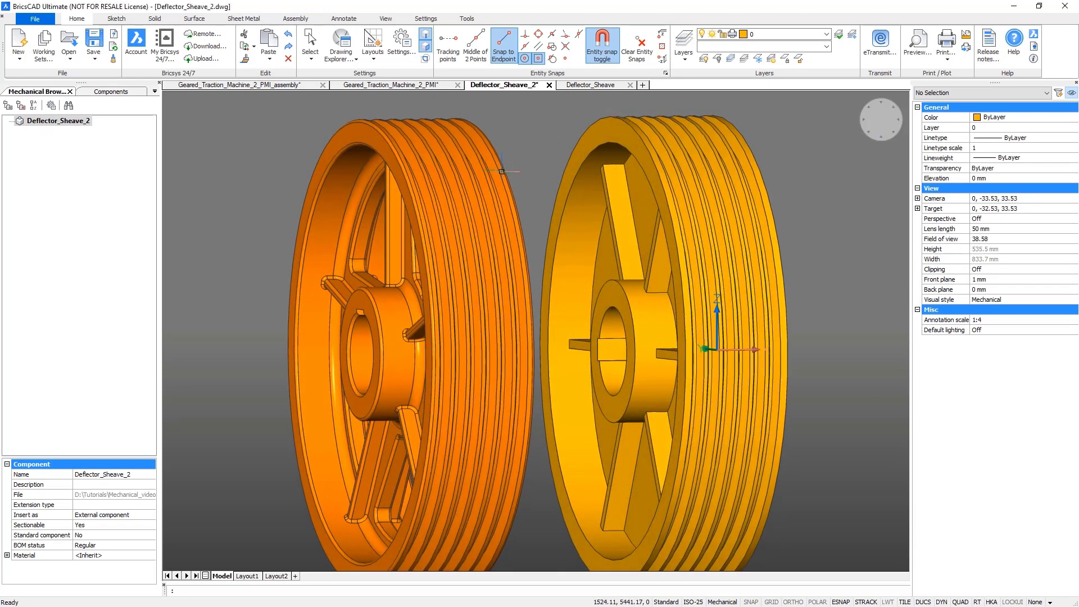
mouse_move(501, 172)
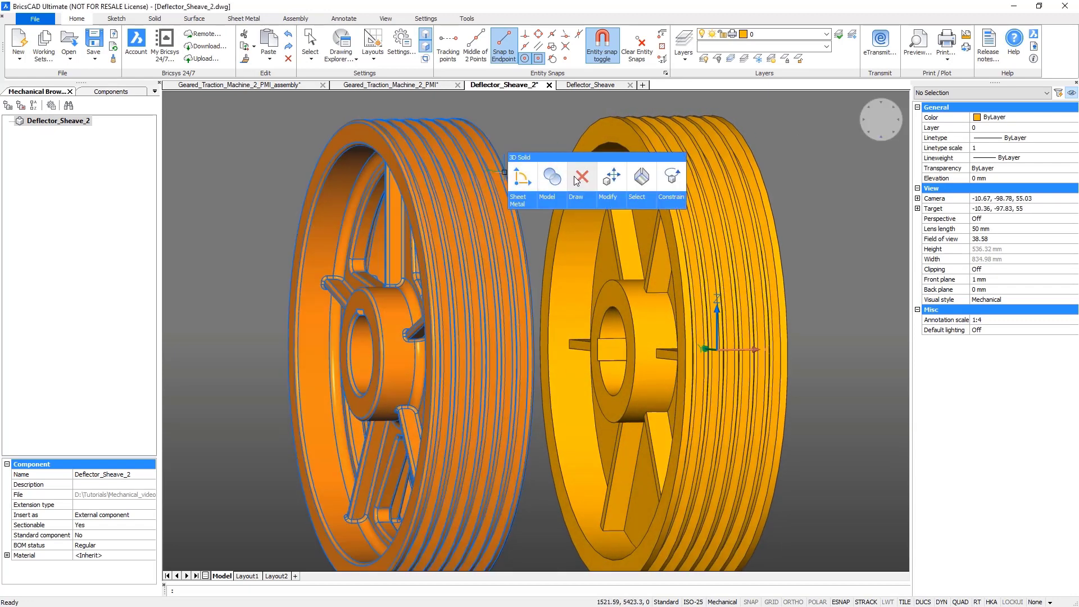
left_click(577, 175)
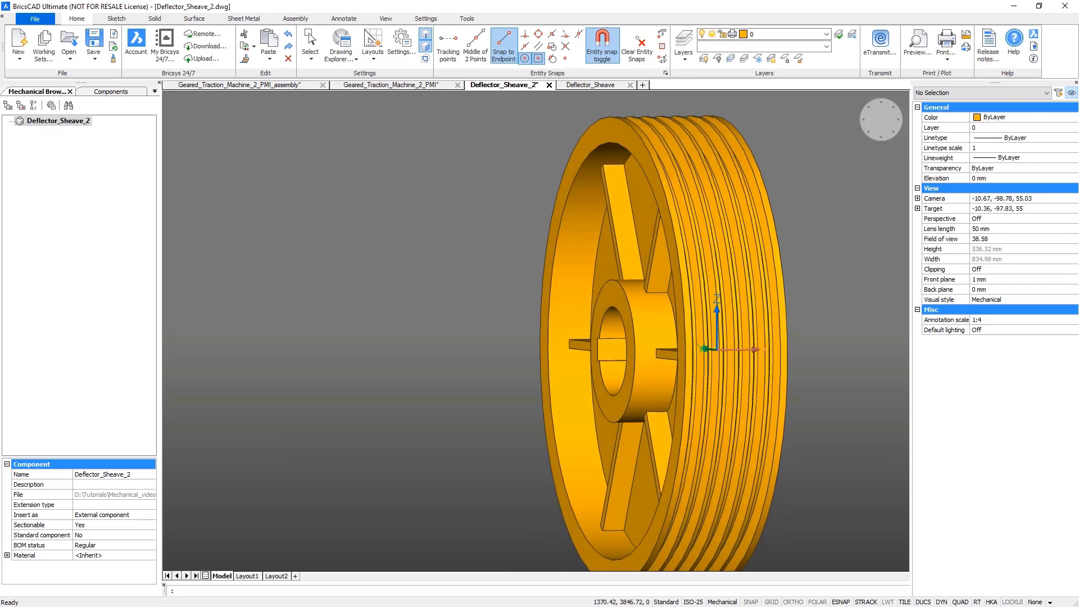
Select one web-to-rim edge and one web-to-hub edge, extend the selection to all matching edges and fillet them with the default radius.
middle_click_drag(768, 380, 741, 379, "shift")
middle_click_drag(826, 188, 708, 214, "shift")
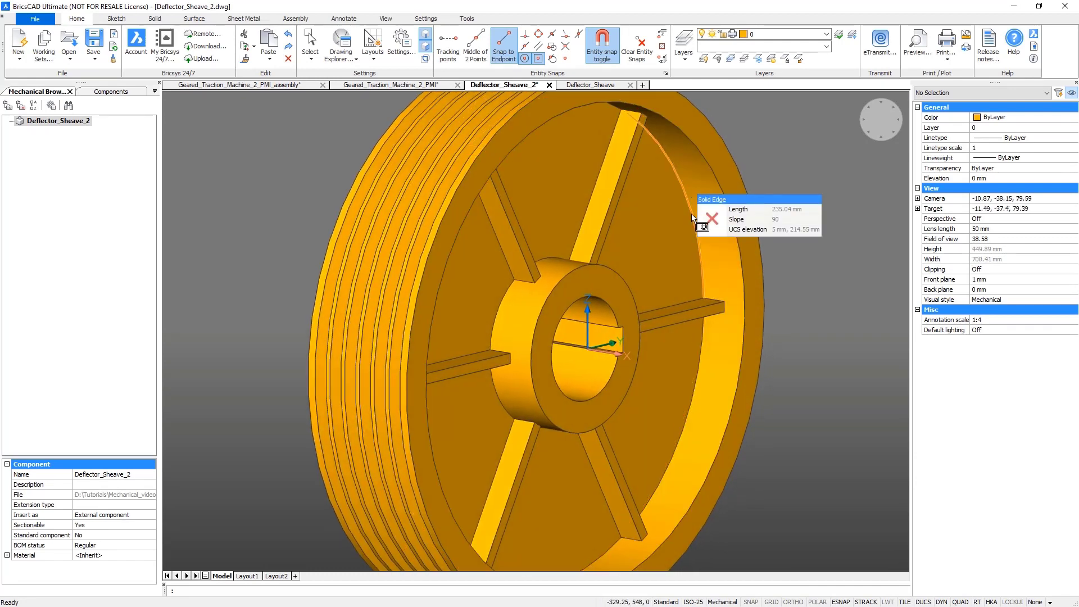
left_click(693, 214)
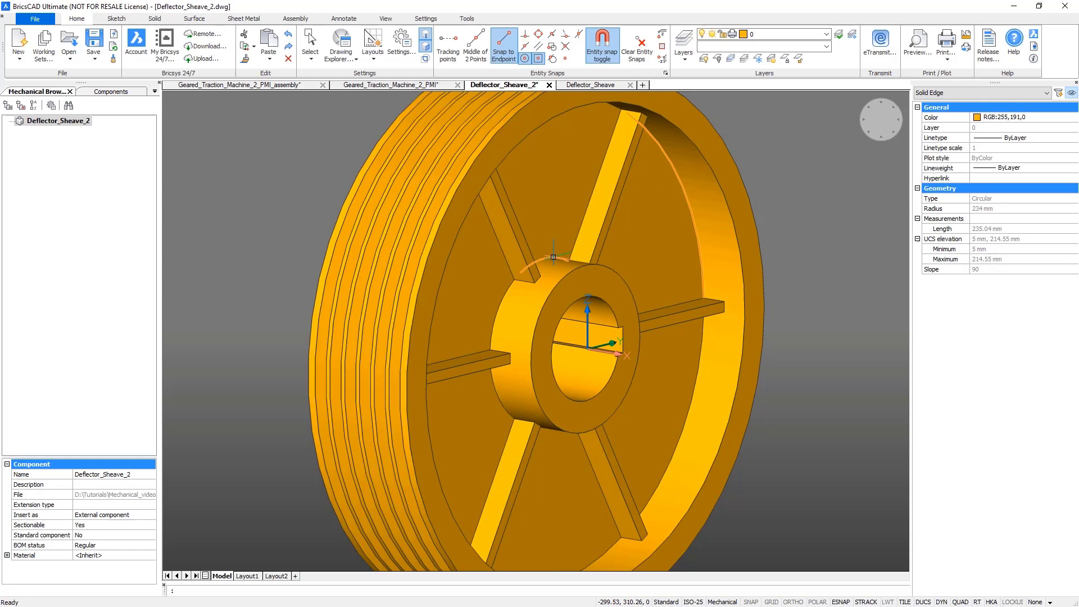
mouse_move(556, 258)
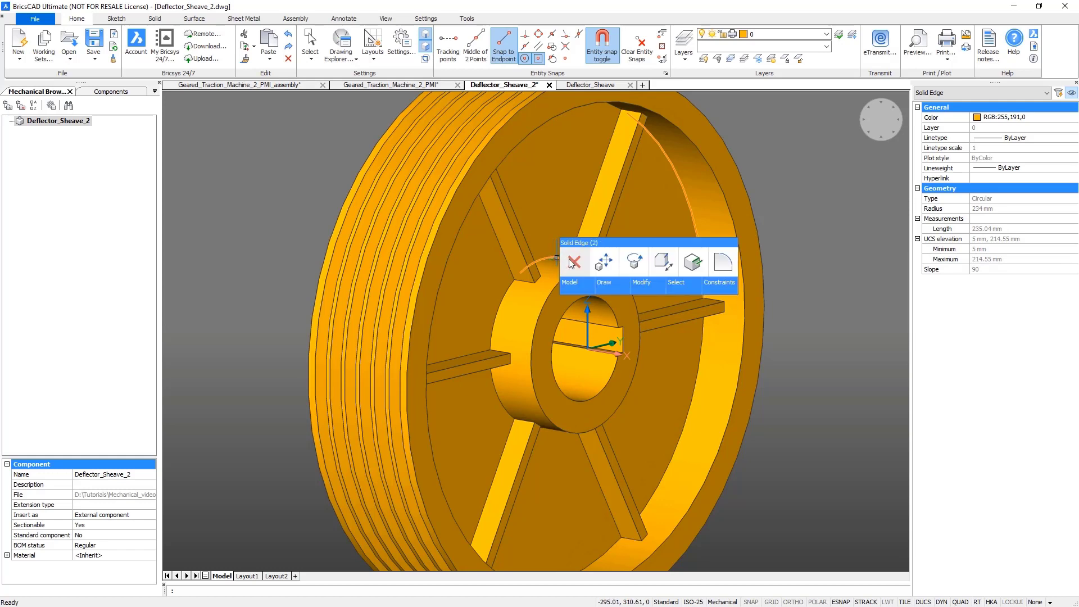
left_click(667, 263)
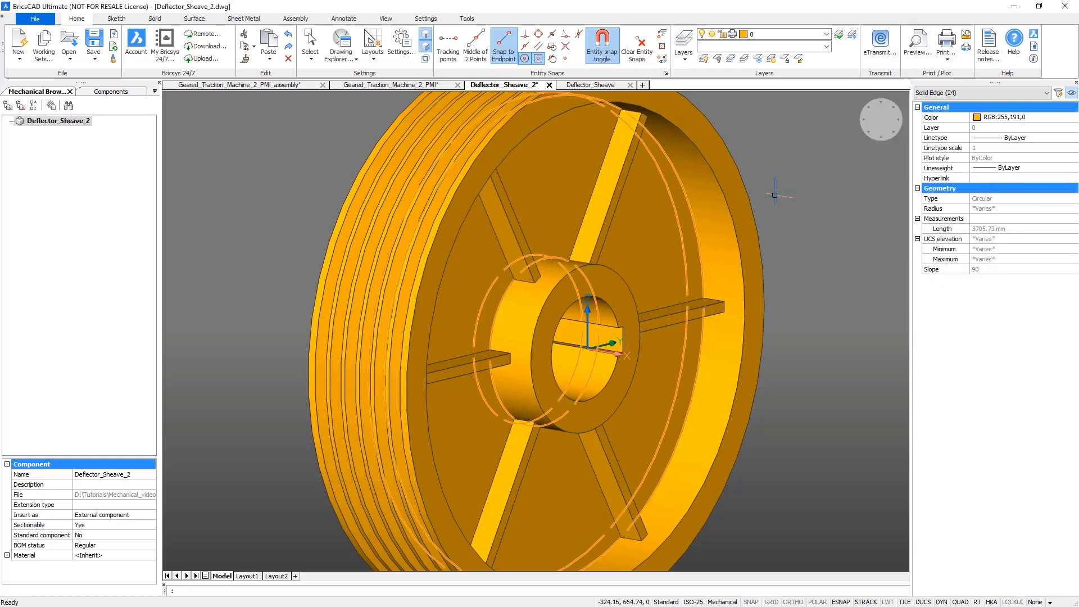
mouse_move(773, 194)
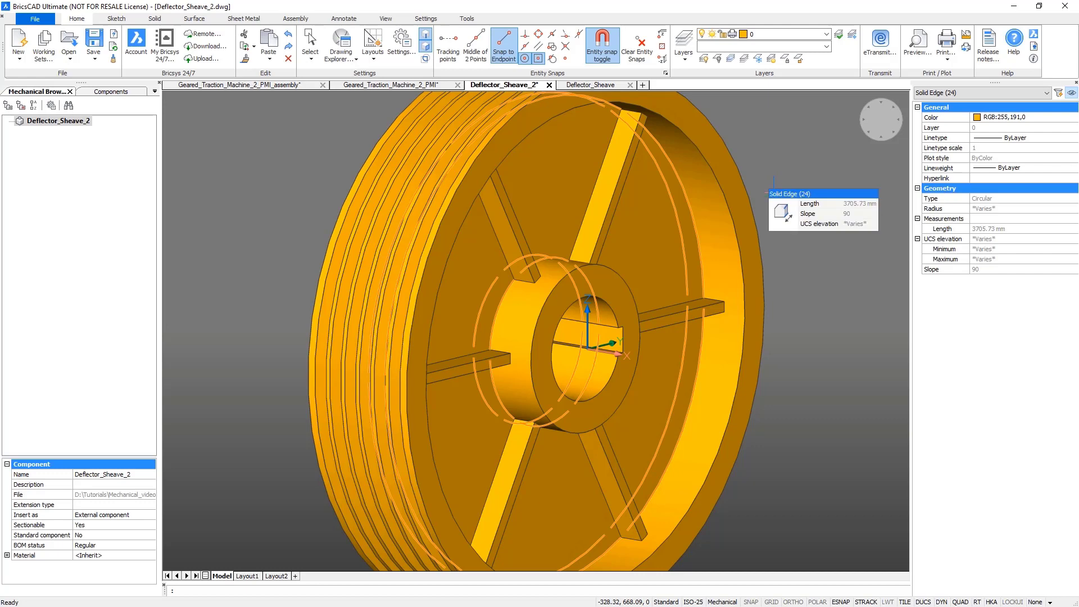
mouse_move(781, 214)
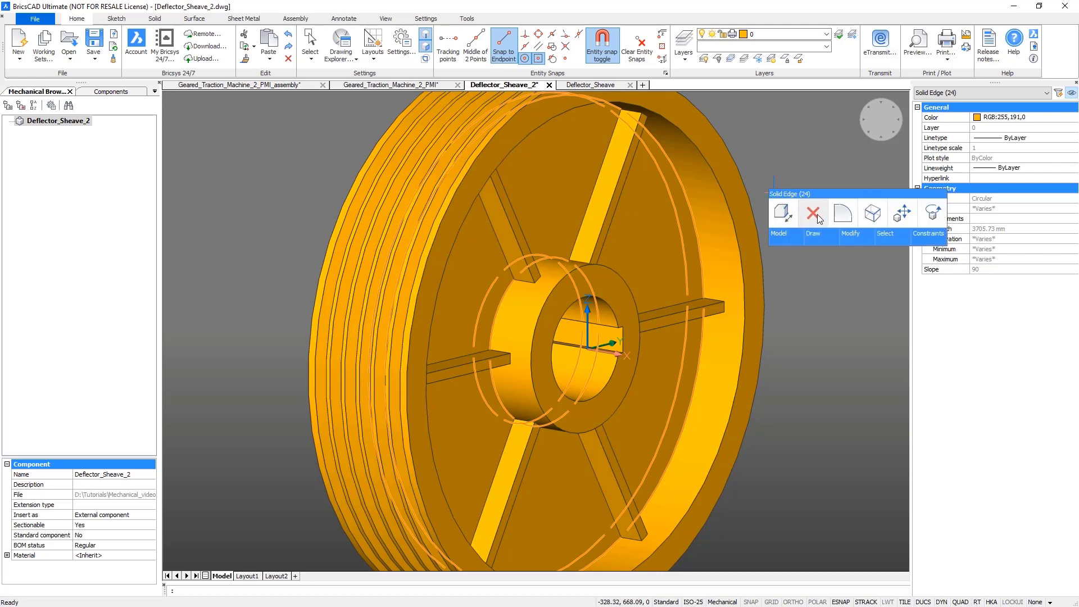
left_click(844, 215)
key("Return")
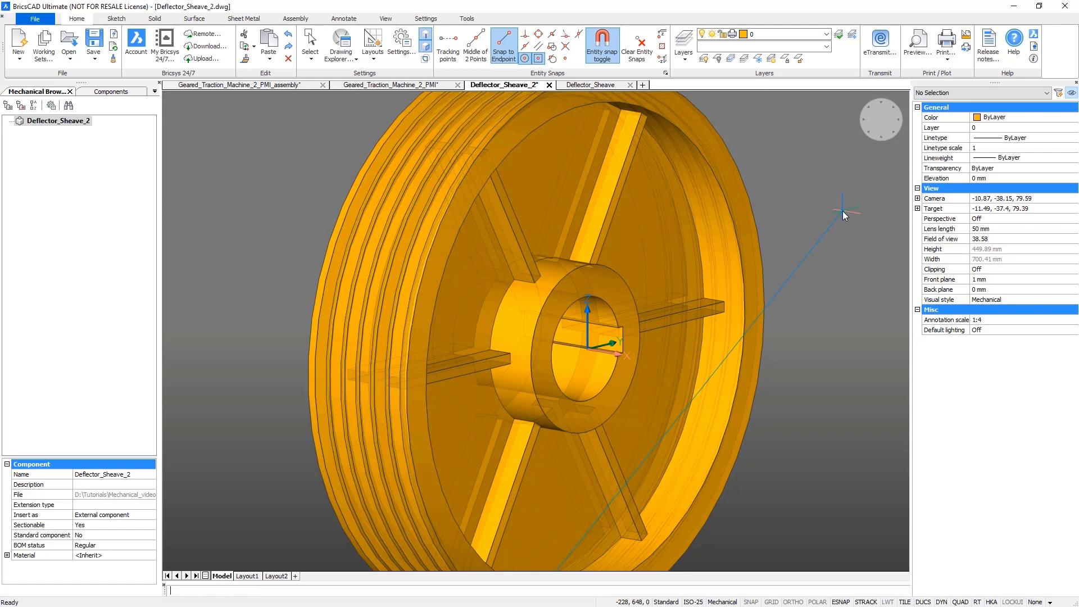
Select one rib's edges, the rim's inner edge and the hub's outer end edge, extend to all matching edges and fillet them.
scroll(842, 211, "up", 1)
scroll(569, 163, "down", 1)
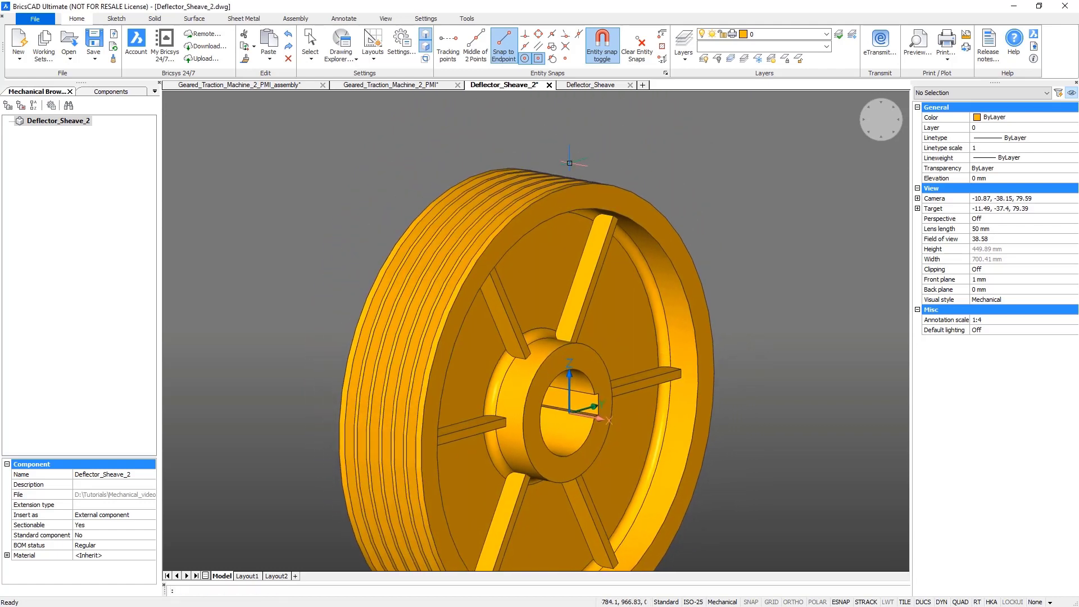
left_click(533, 147)
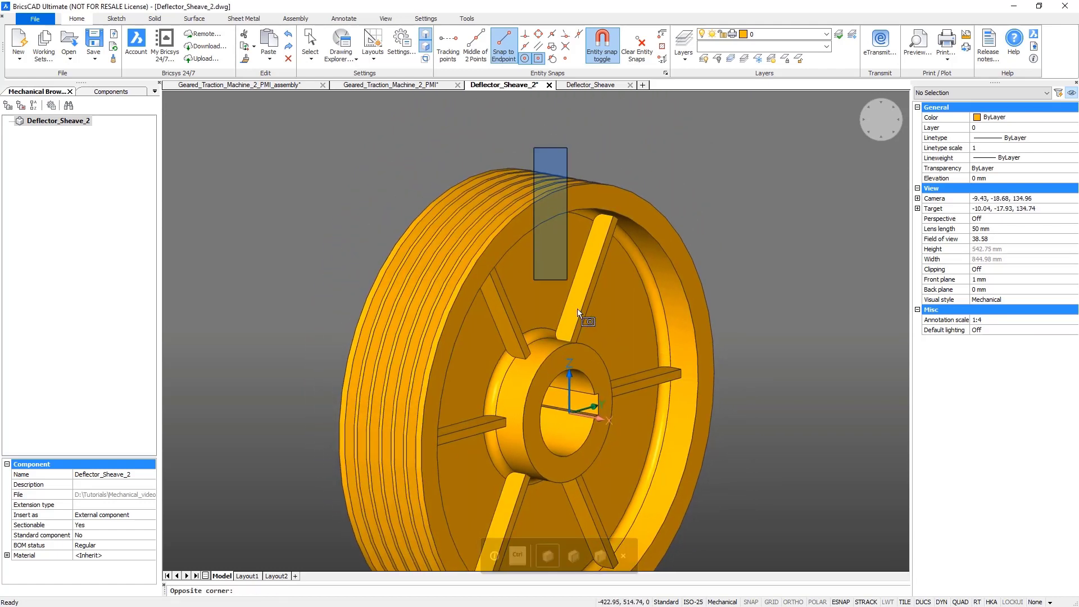
left_click(618, 362)
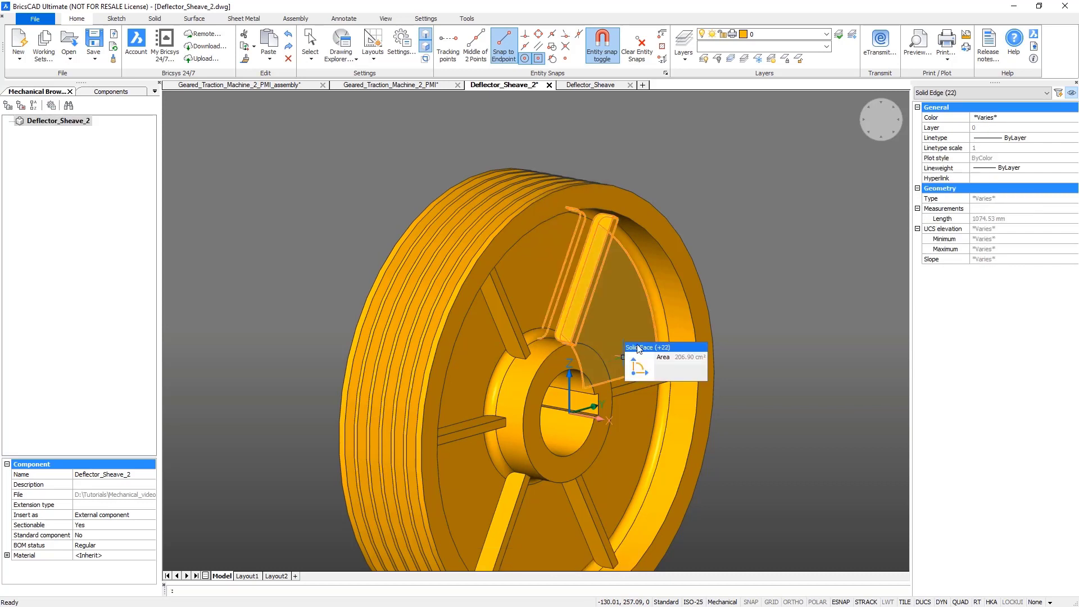
left_click(672, 270)
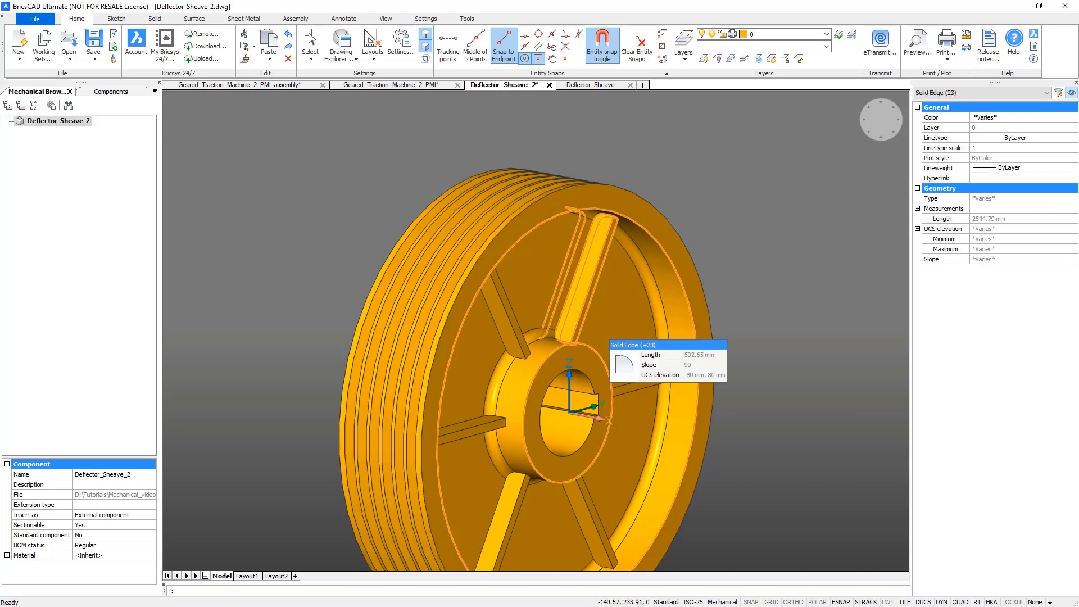
left_click(605, 368)
mouse_move(745, 236)
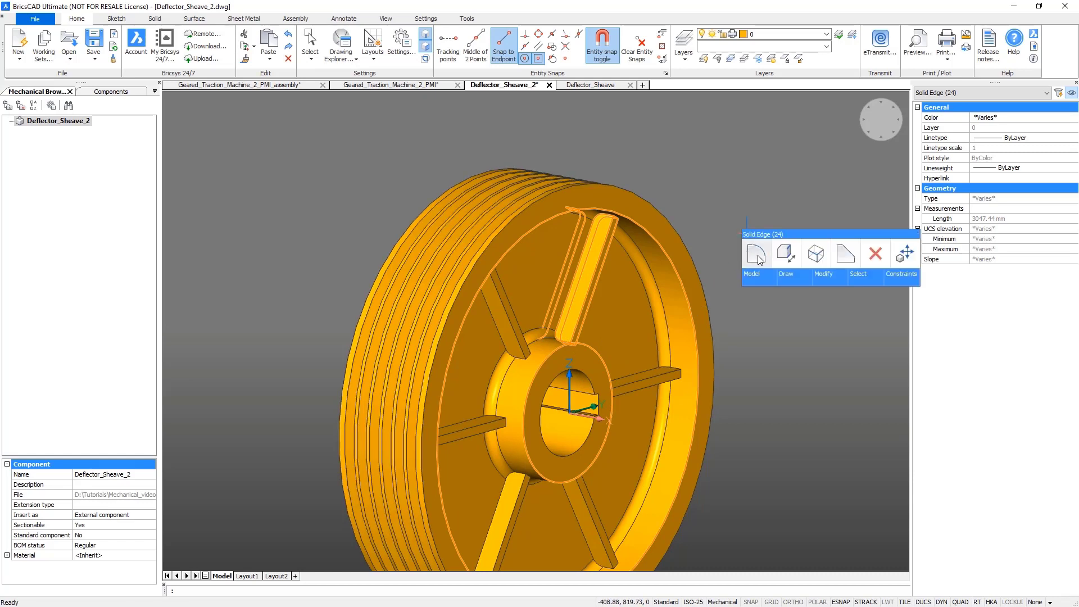
left_click(781, 254)
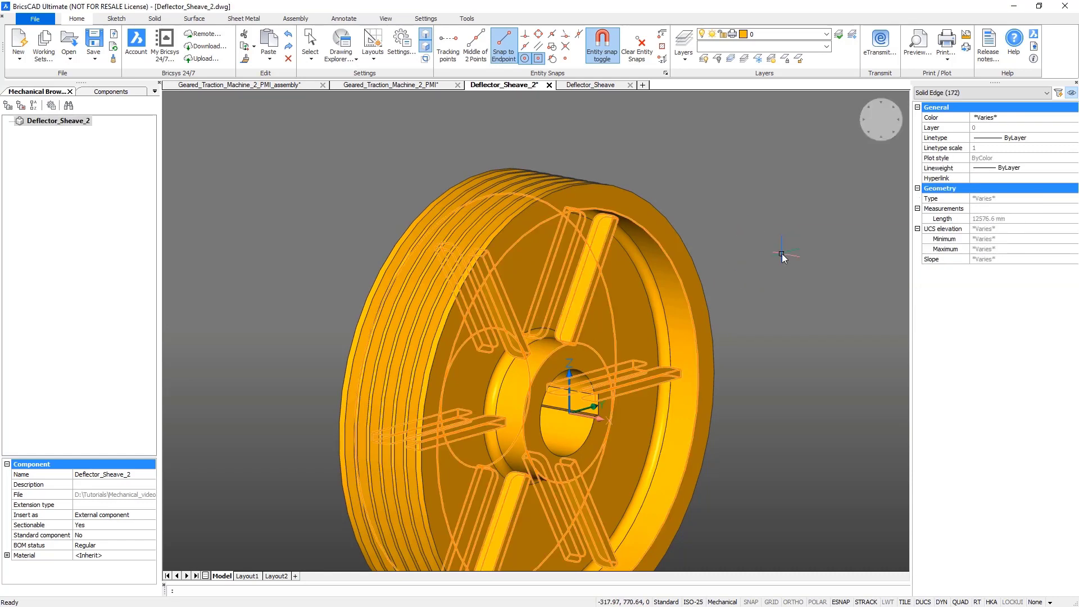
mouse_move(781, 254)
left_click(814, 277)
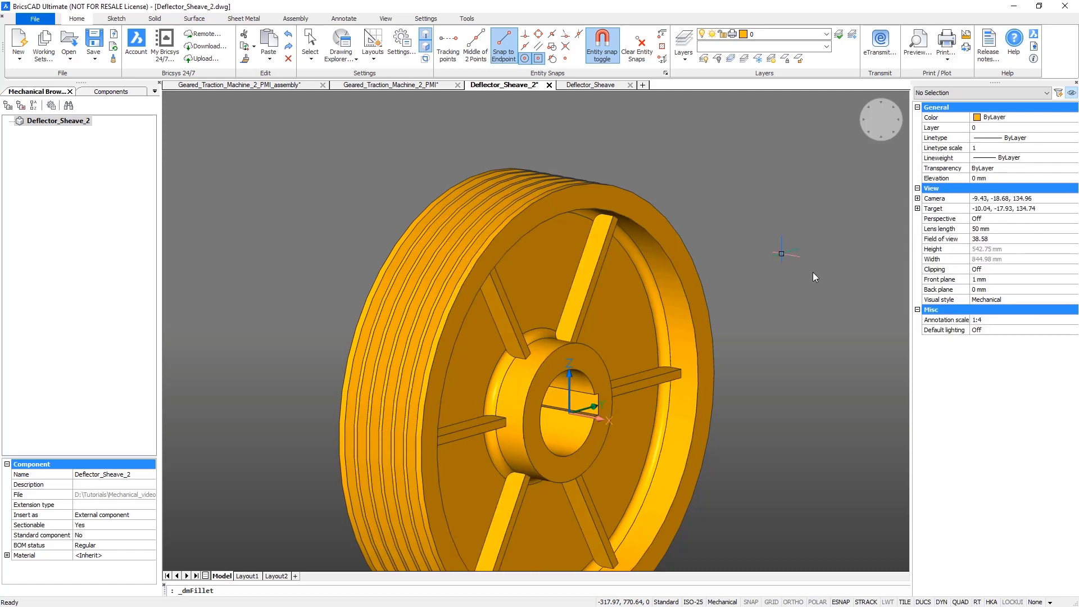
key("Return")
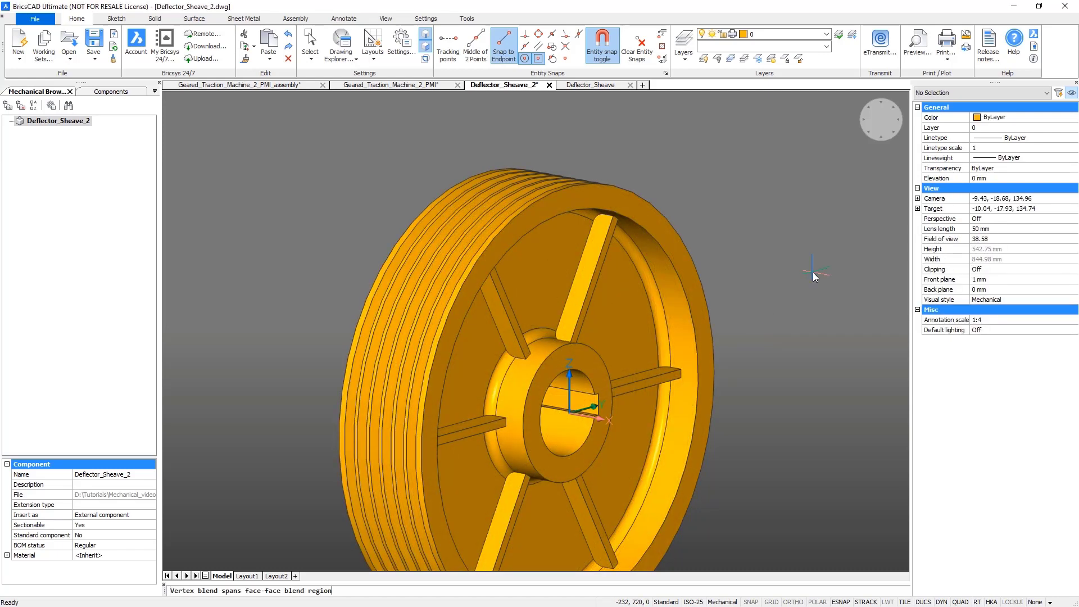
Draw a circle with a 50 mm radius on the web face, centered between the two upper ribs.
middle_click(804, 273)
middle_click(804, 272)
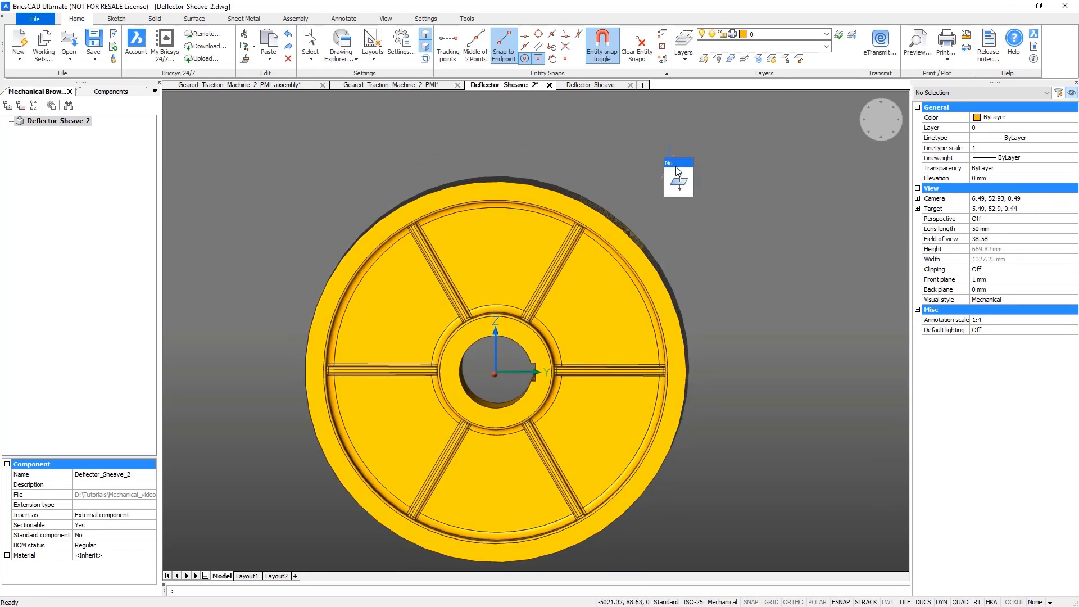
mouse_move(679, 183)
mouse_move(768, 213)
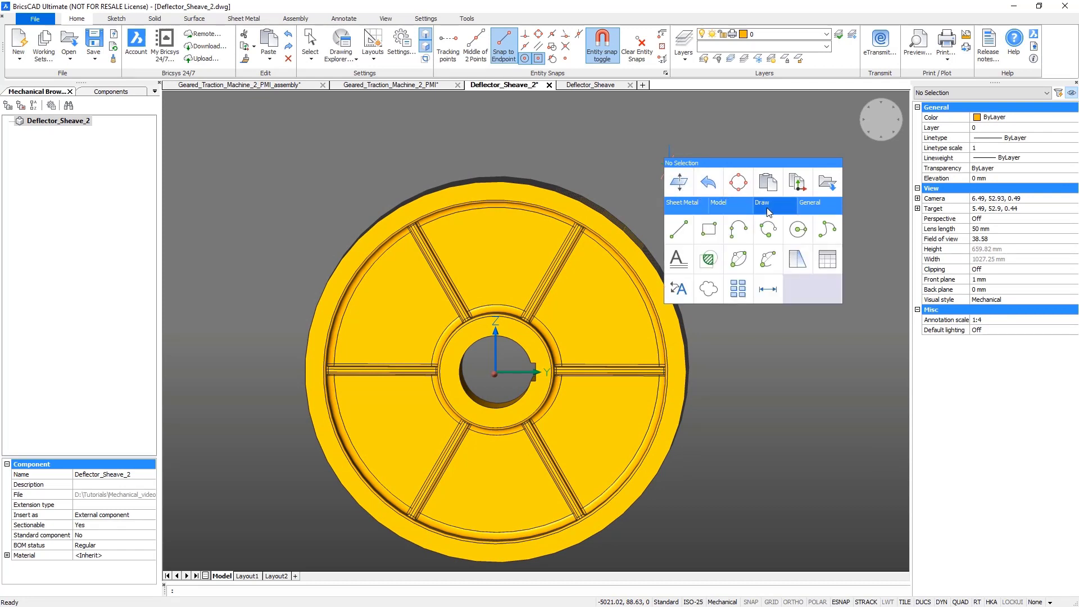
left_click(795, 231)
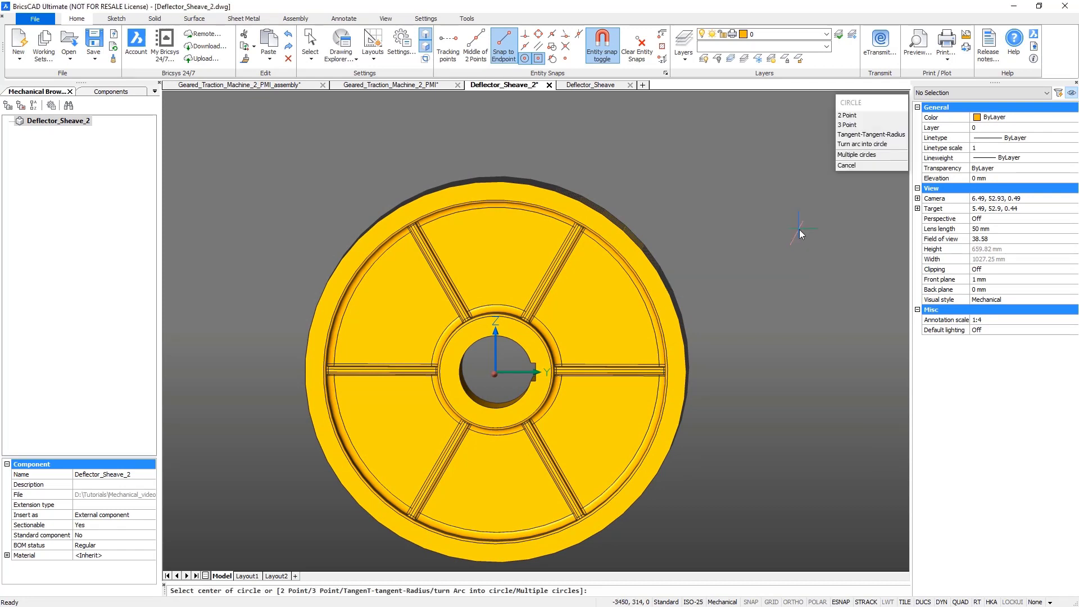
left_click(496, 253)
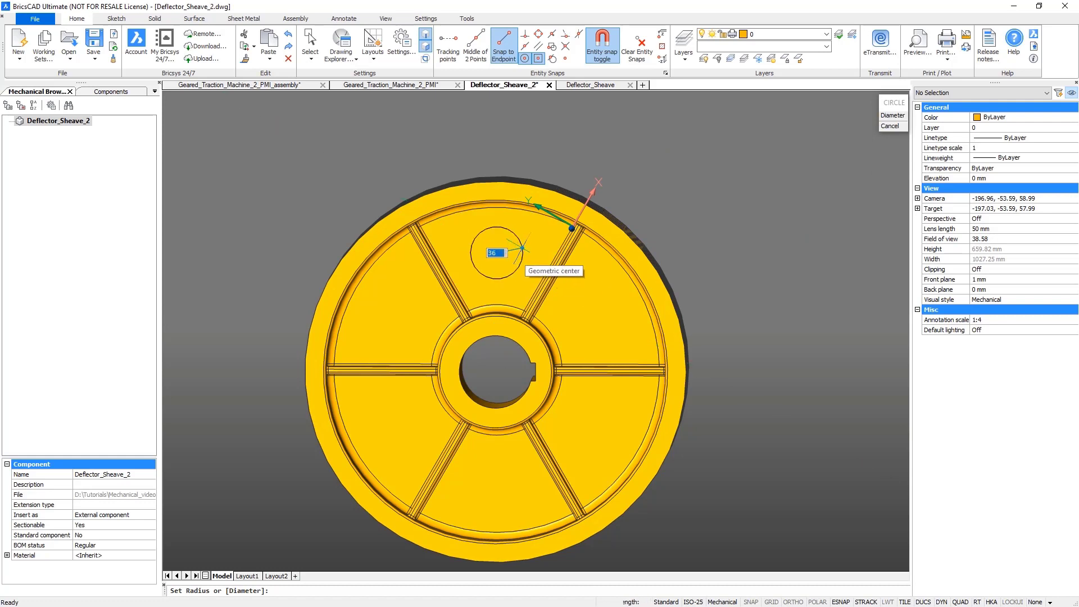
type("50")
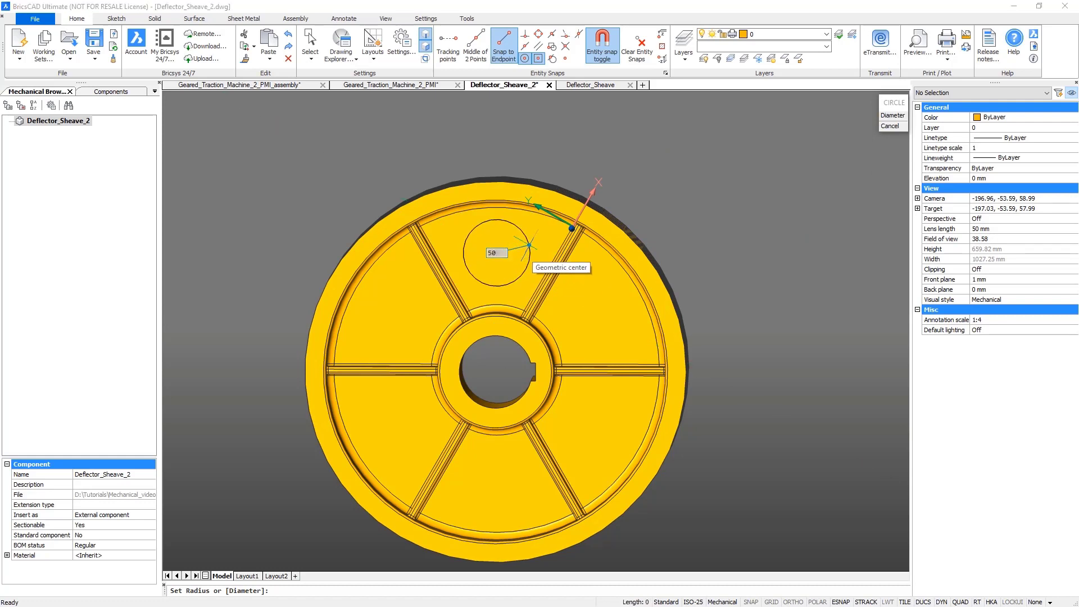
key("Return")
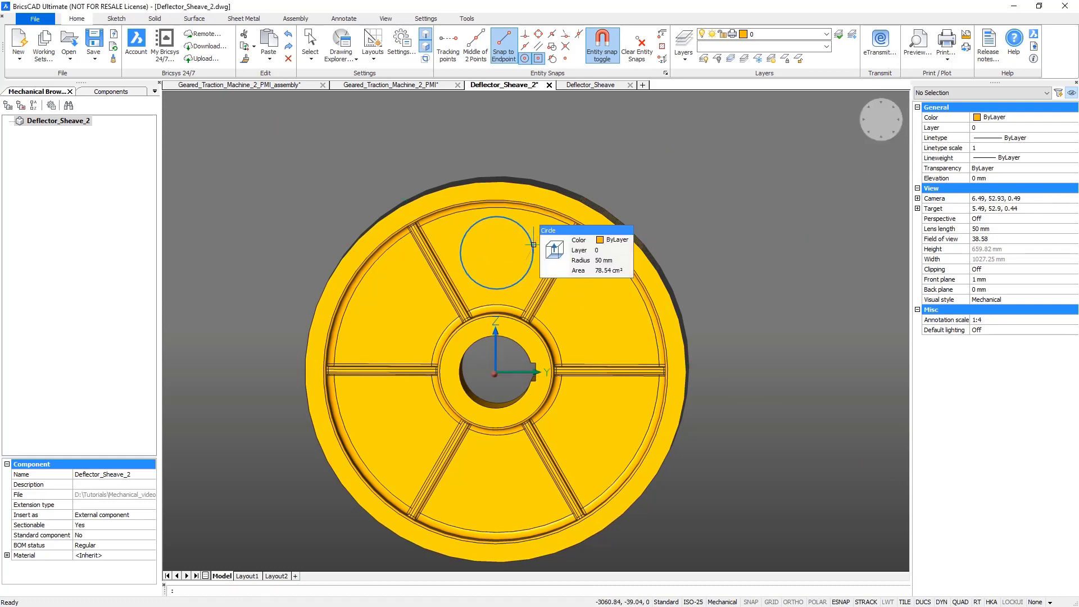
Extrude the 50 mm radius circle through the web to cut a round hole between the two upper ribs.
left_click(549, 249)
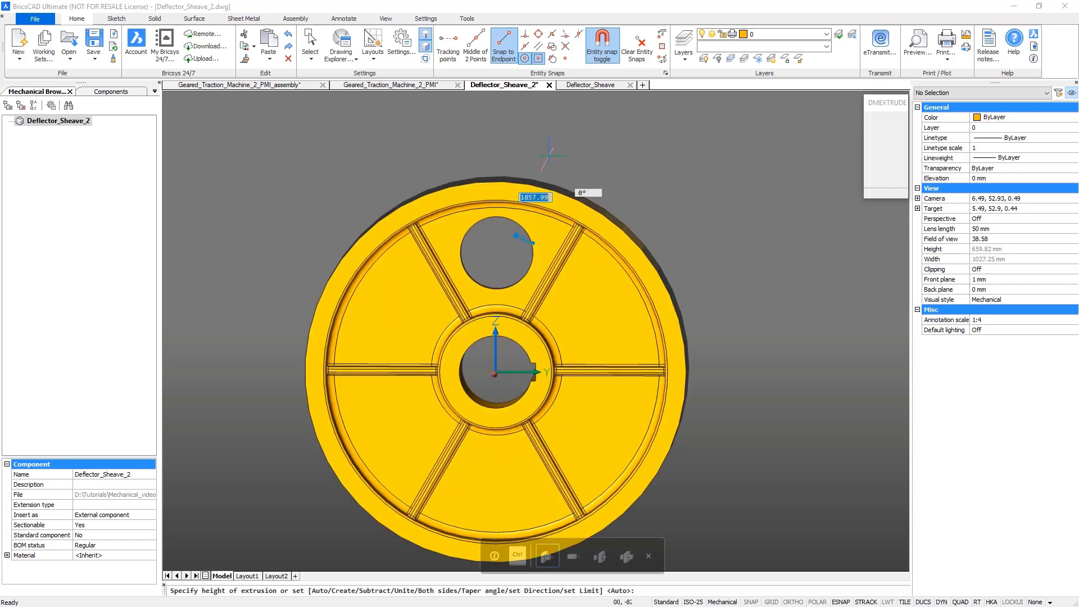
key("Escape")
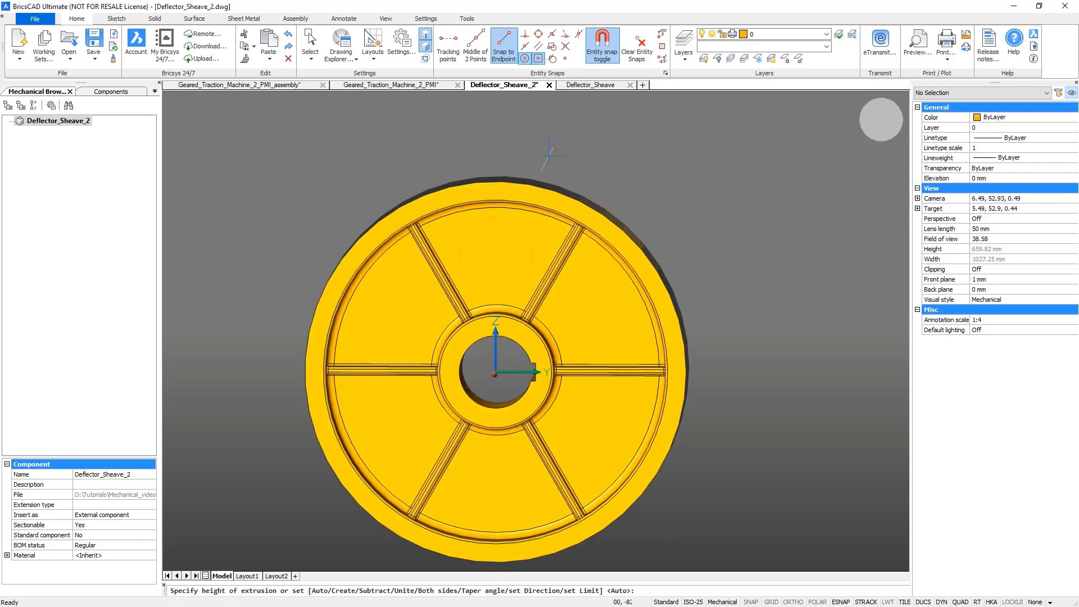
key("Return")
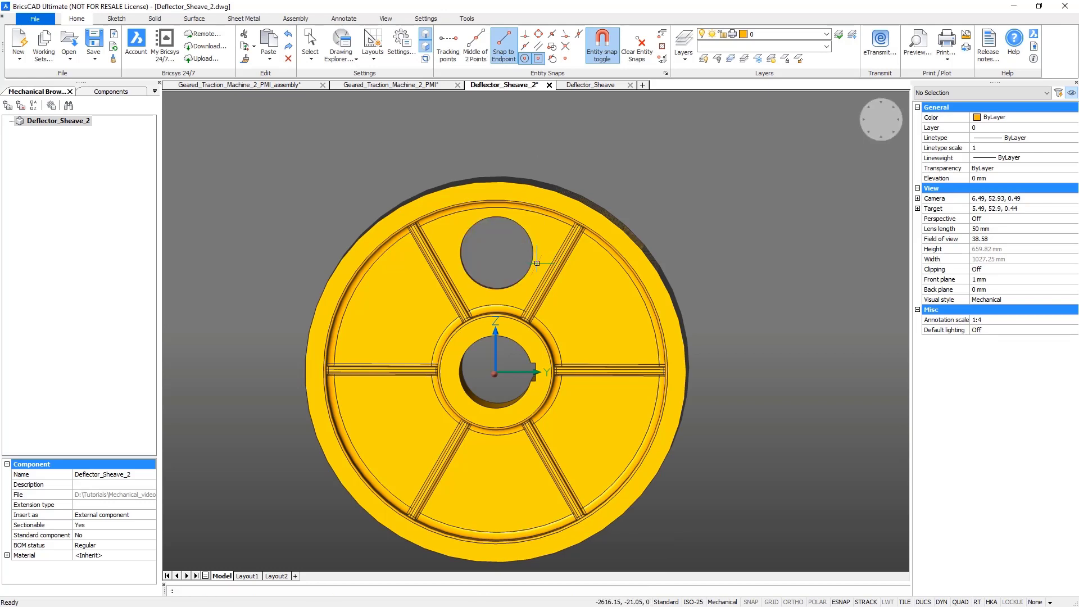
Fillet the front and back circular edges of the web hole with a 5 mm radius.
mouse_move(532, 259)
scroll(531, 259, "up", 5)
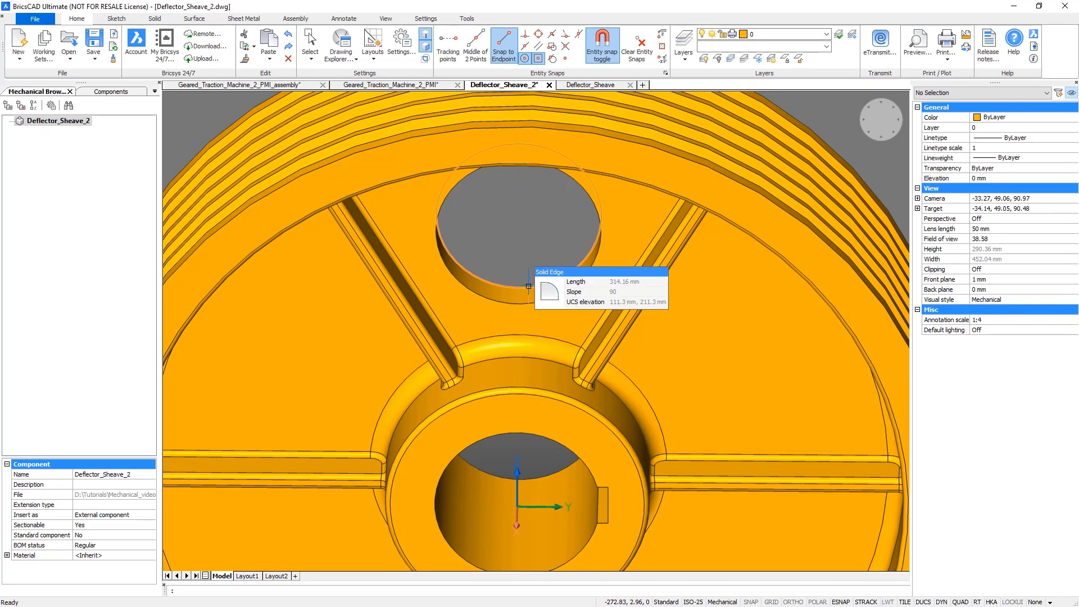
mouse_move(543, 312)
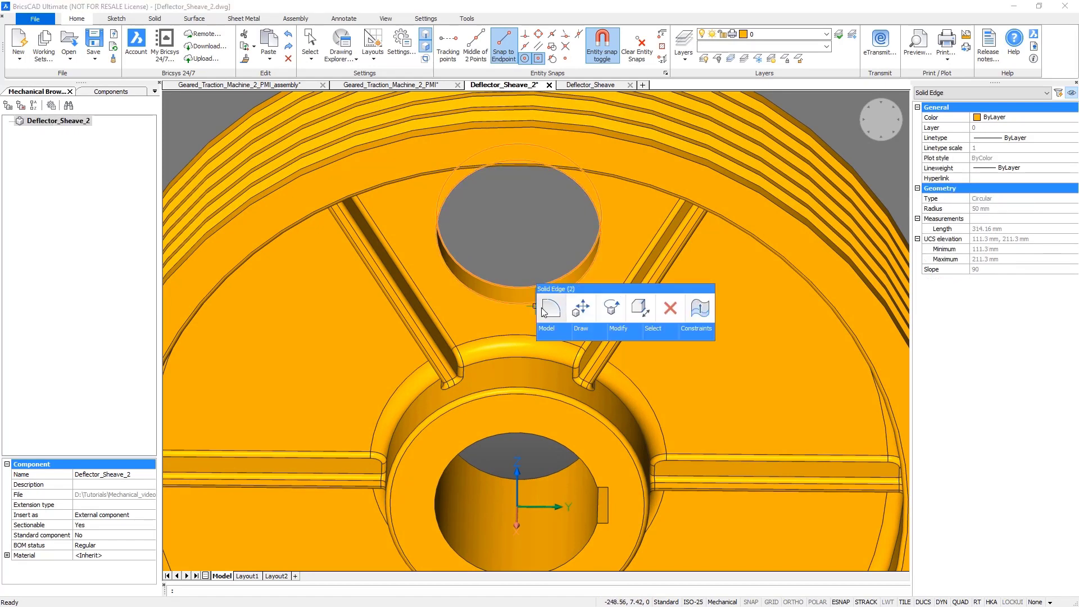
left_click(541, 309)
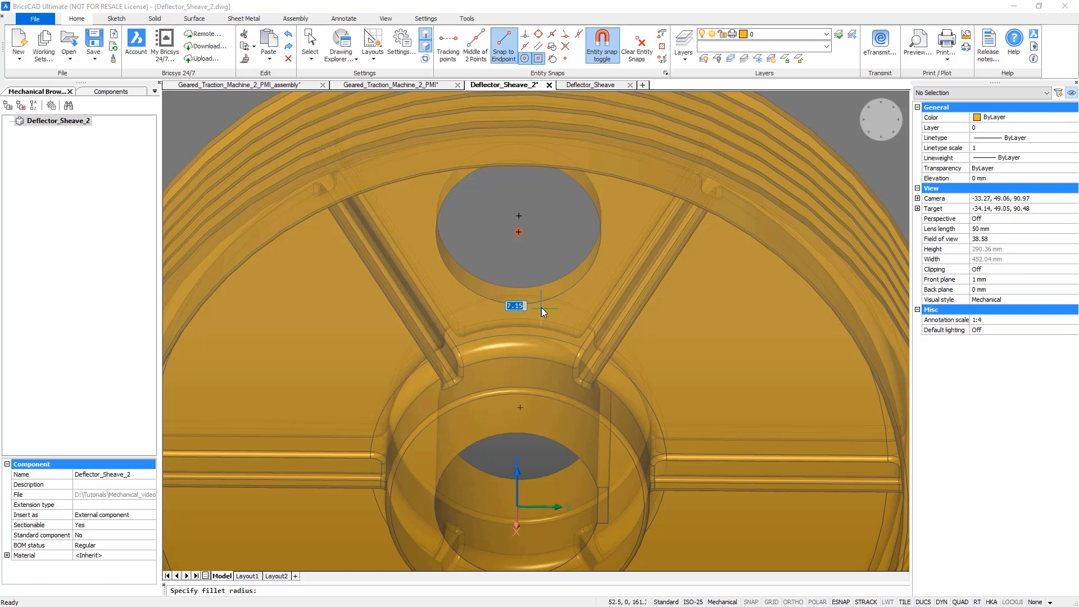
type("5")
key("Return")
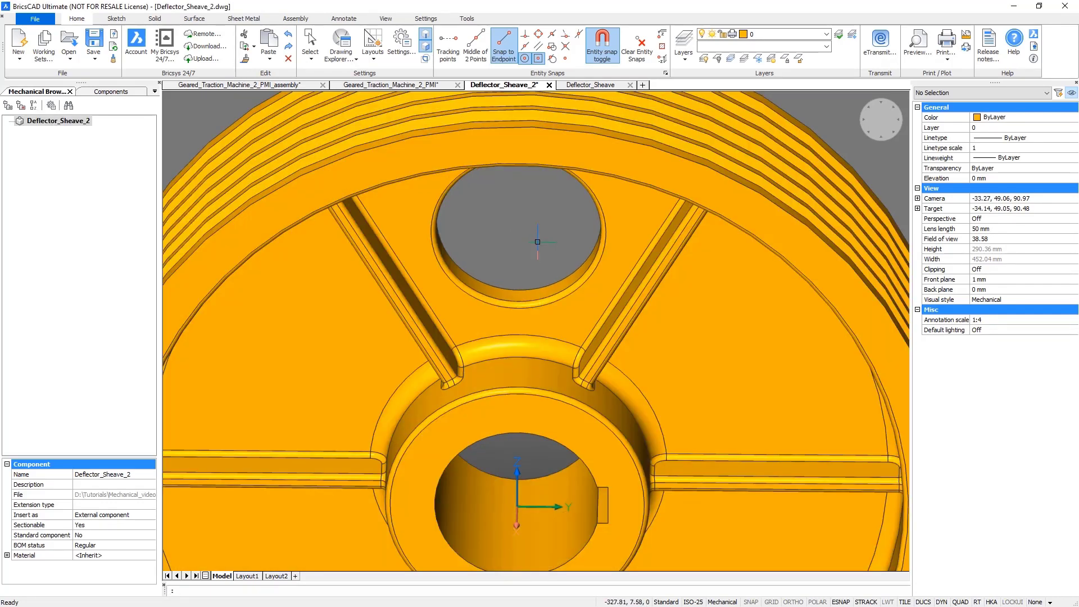
Select the hole's wall and both fillet faces and start copying them from the hole's center, using the Multiple option.
middle_click_drag(537, 242, 490, 126, "shift")
left_click(471, 125)
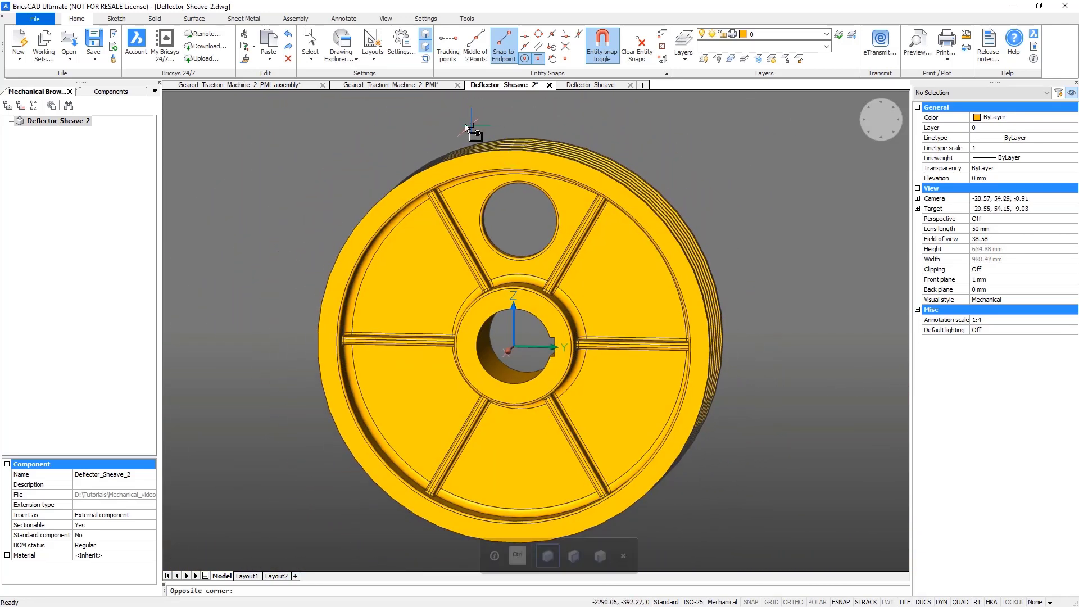
key("ctrl")
left_click(578, 265)
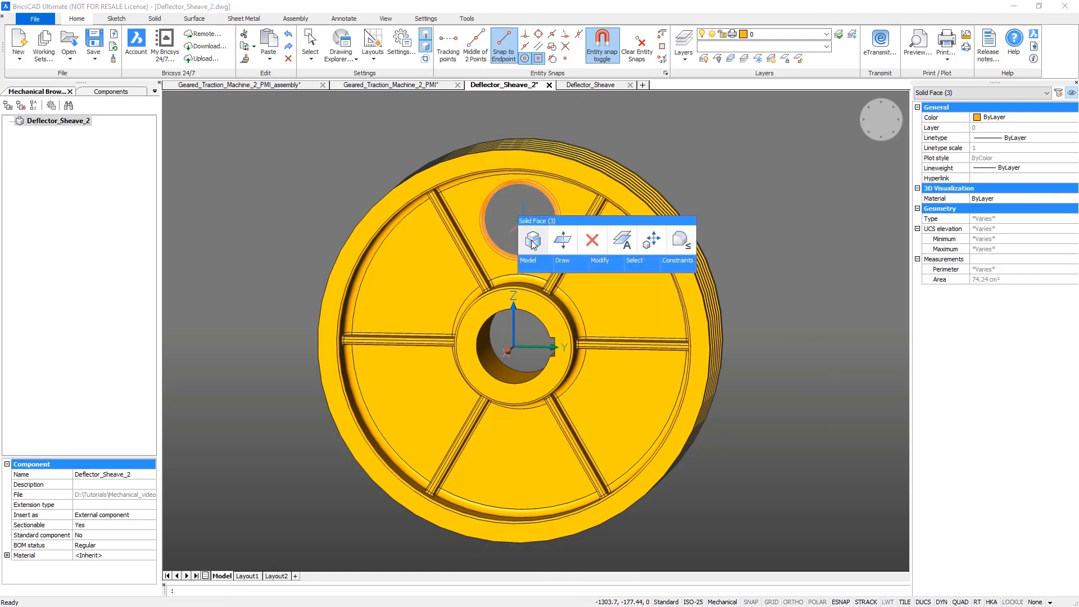
left_click(532, 242)
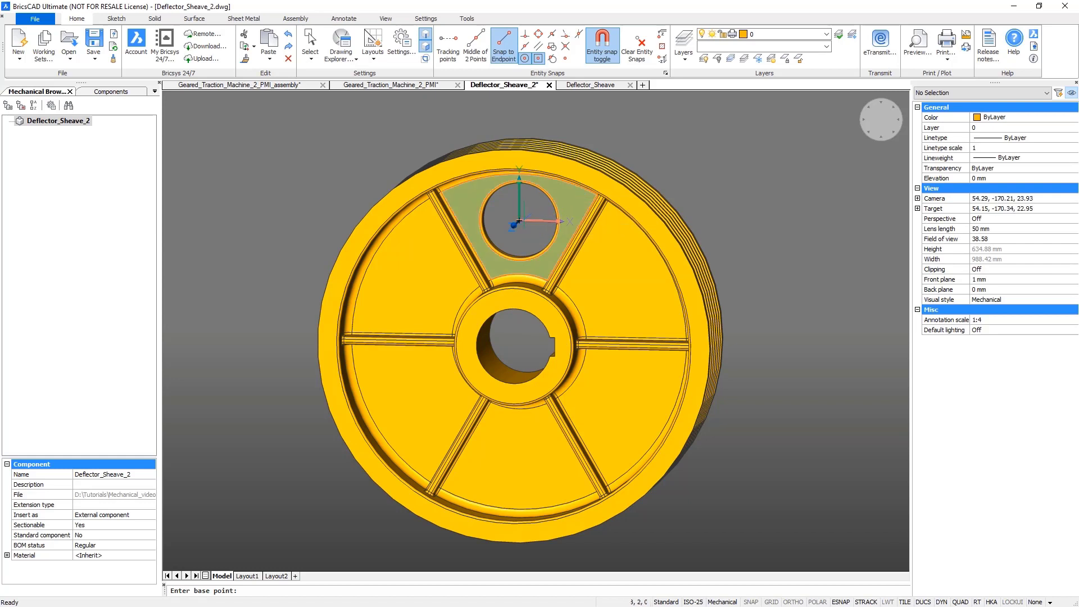
left_click(513, 226)
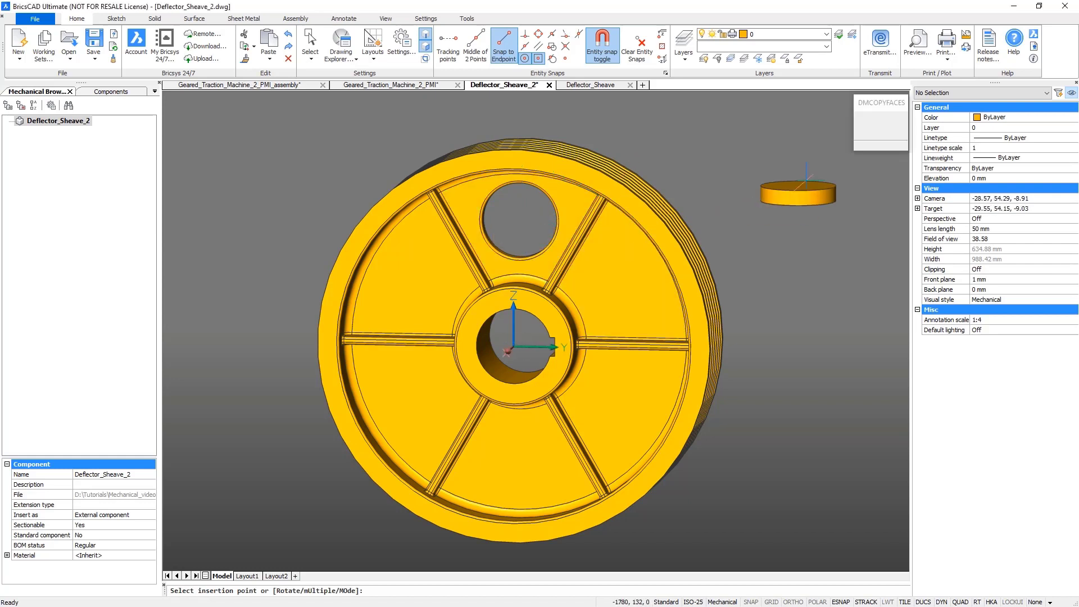
type("U")
key("Return")
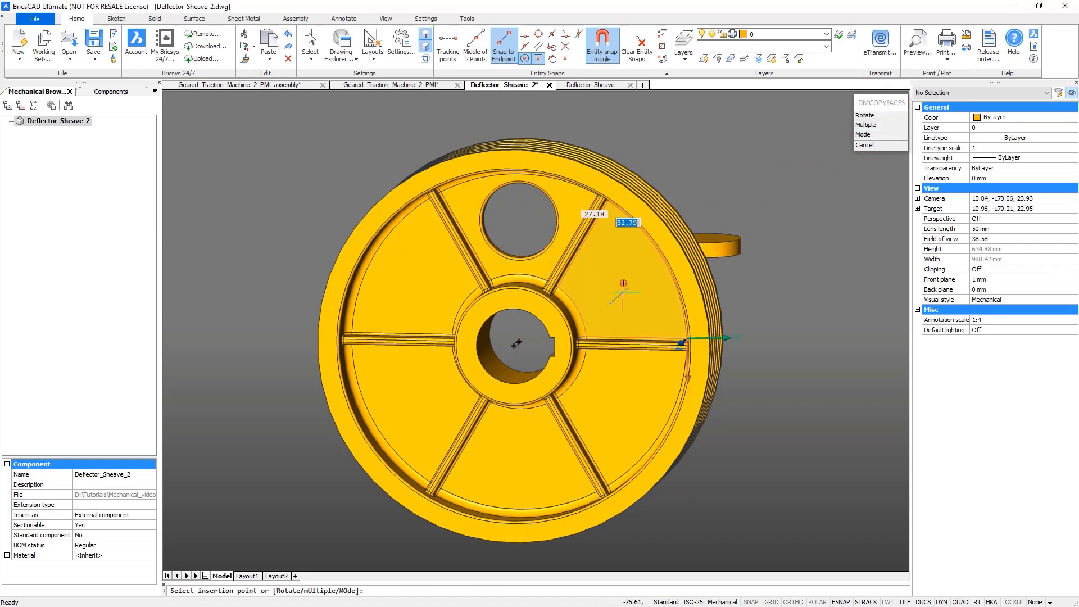
Place copies of the filleted hole at the geometric centers of the other five web sectors between the ribs.
left_click(881, 118)
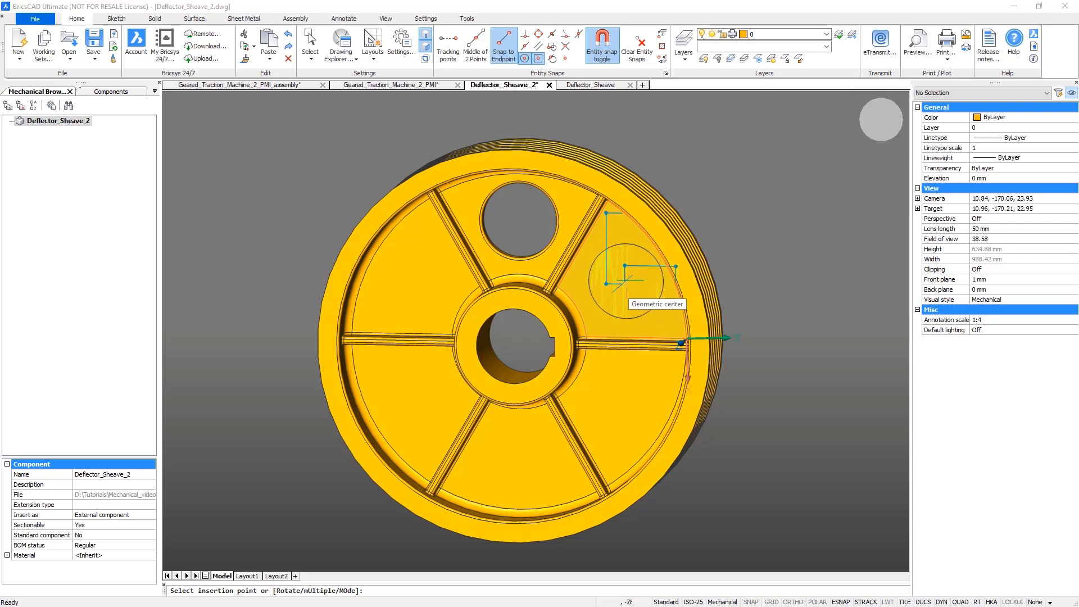
left_click(626, 279)
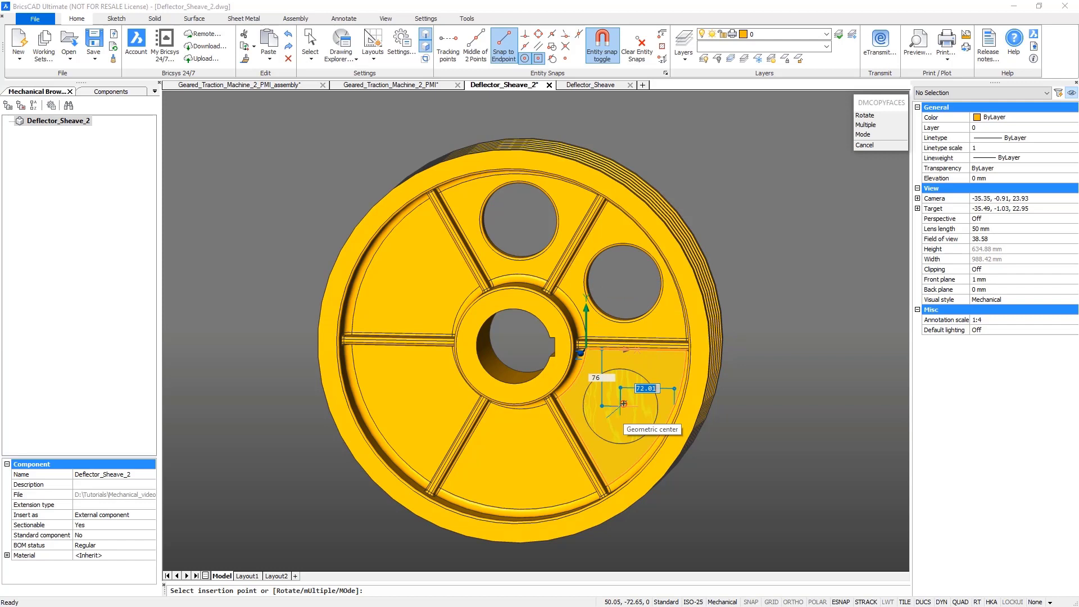
left_click(881, 119)
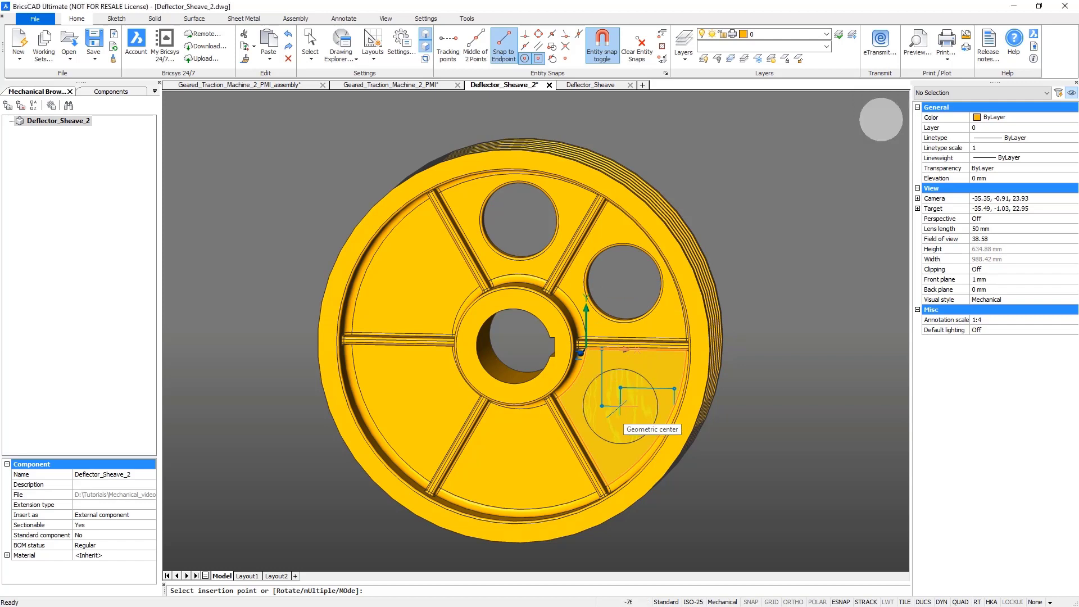
left_click(620, 404)
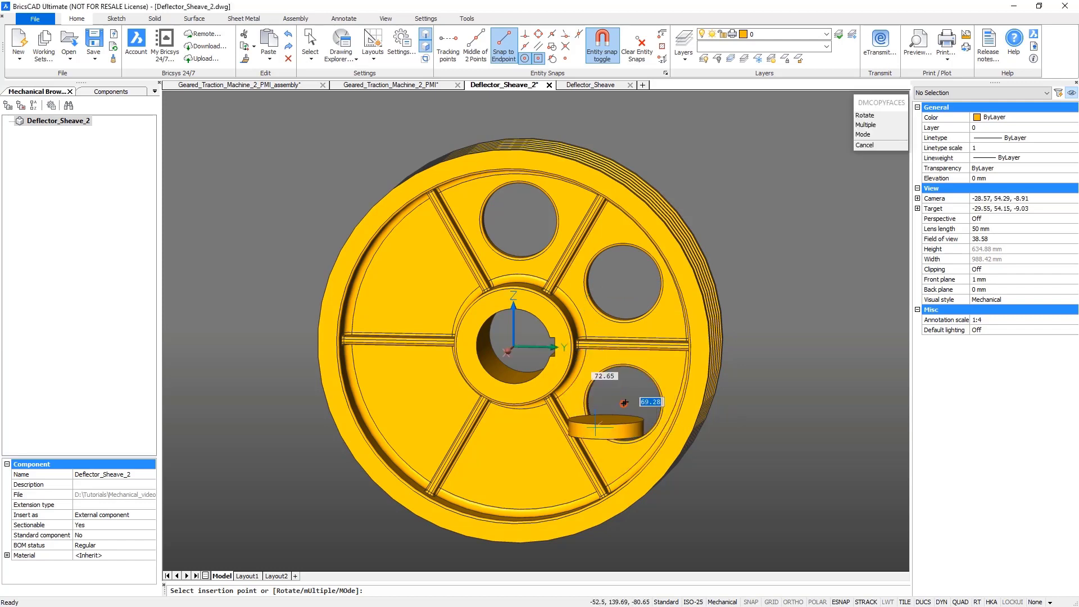
left_click(881, 119)
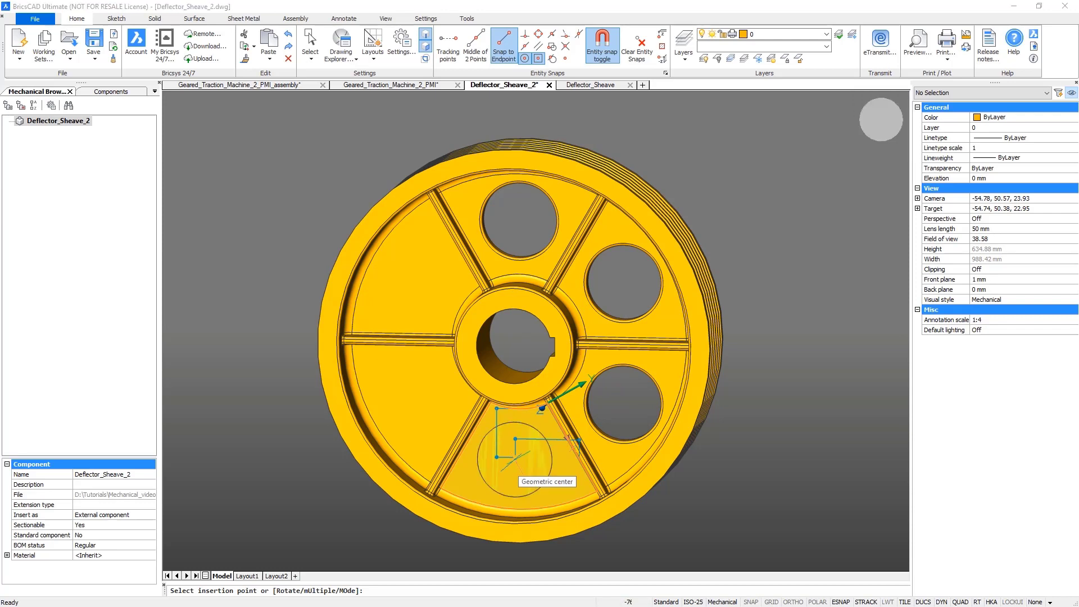
left_click(515, 459)
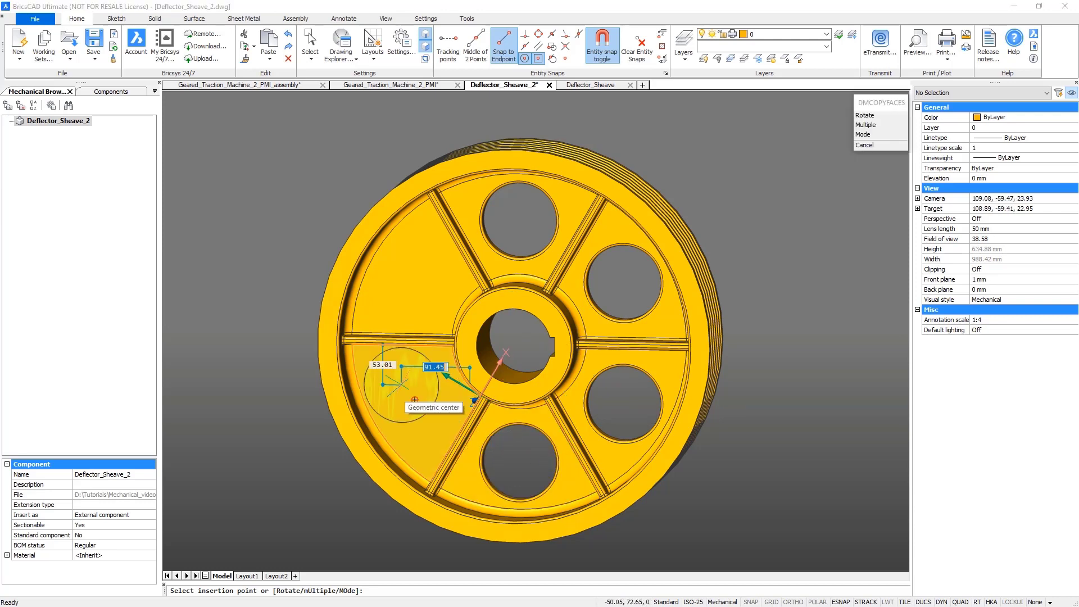
left_click(881, 119)
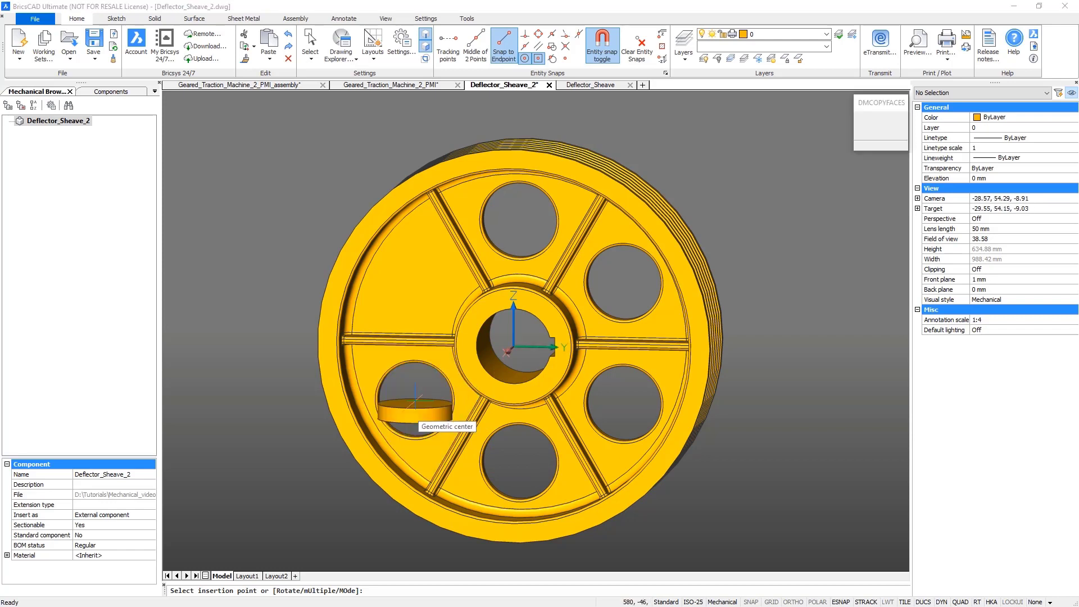
left_click(415, 400)
left_click(415, 278)
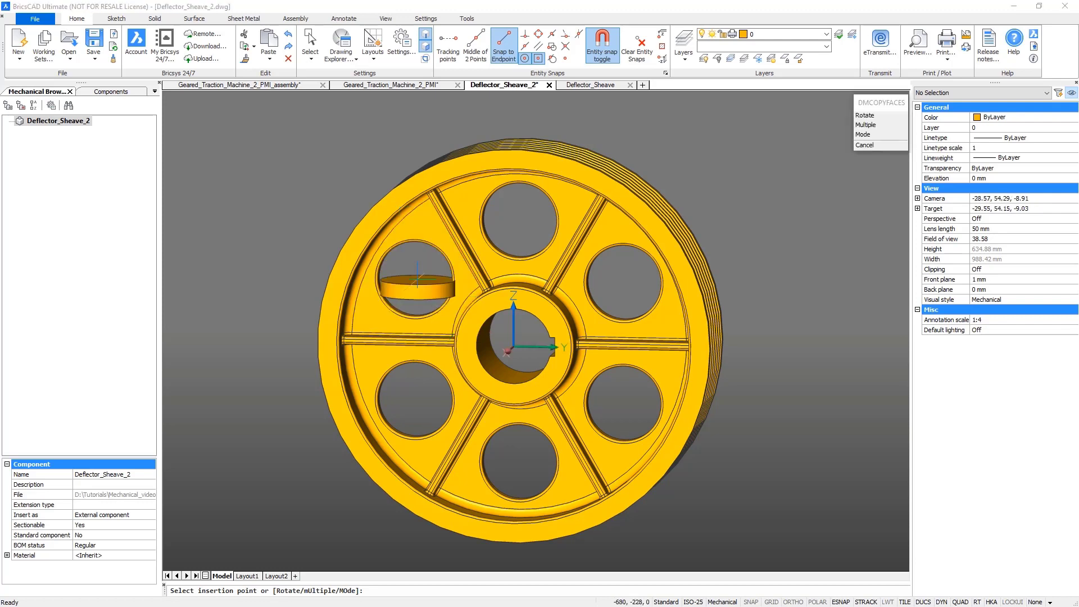
key("Escape")
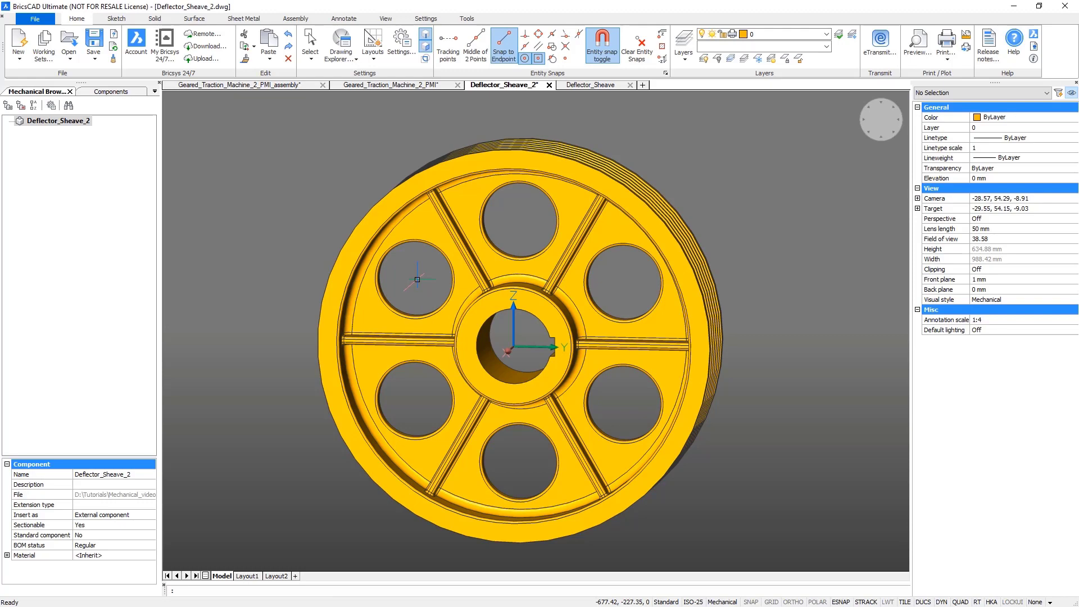
Set the sheave solid's color to RGB 255,191,0 and save the drawing.
scroll(542, 337, "down", 2)
middle_click_drag(542, 338, 716, 335, "shift")
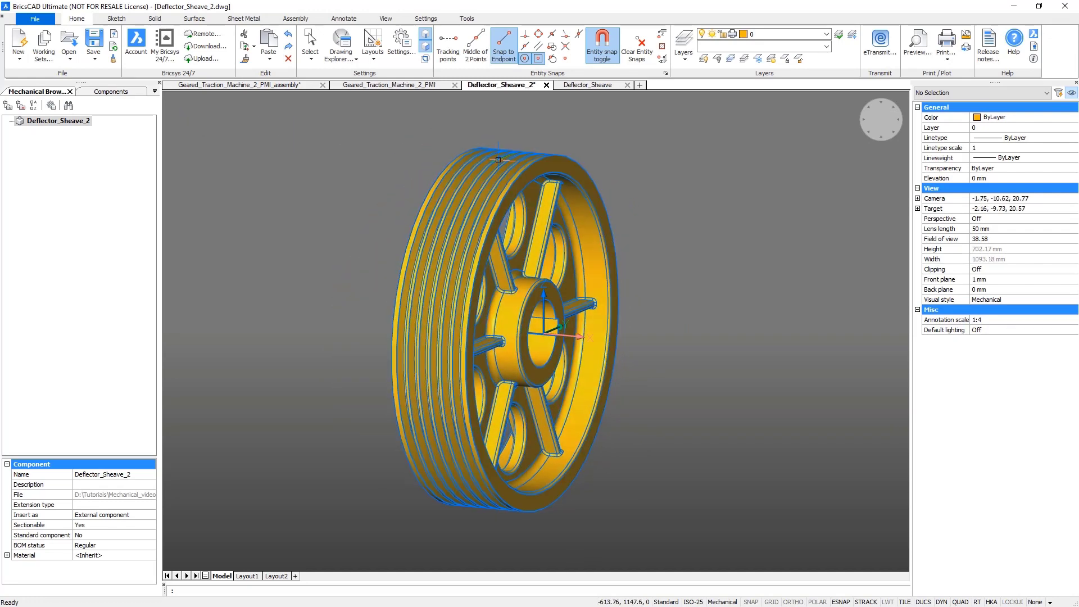
left_click(526, 159)
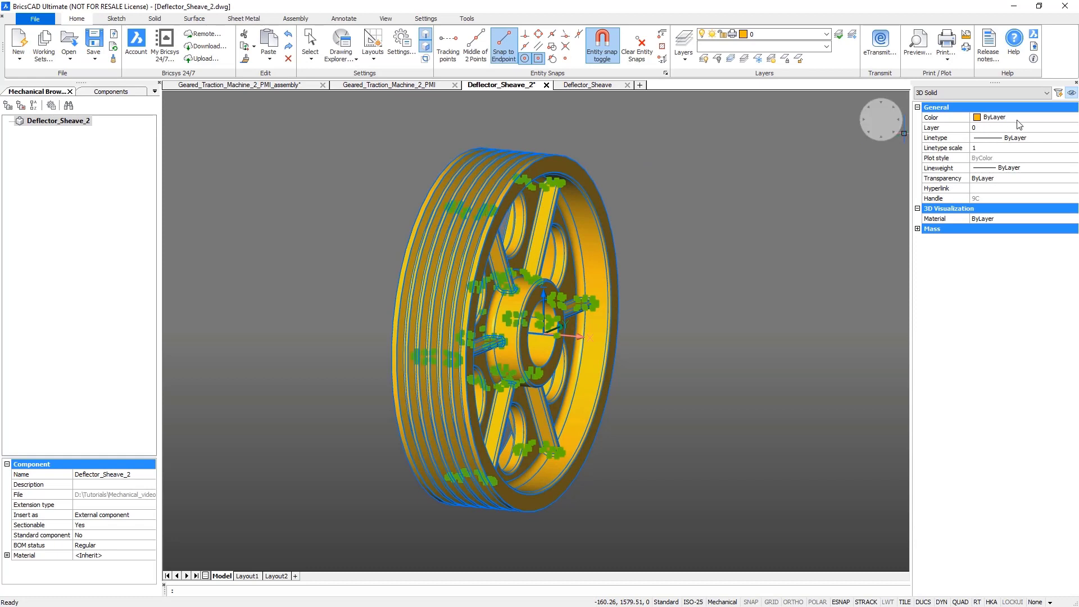
left_click(1000, 117)
left_click(1073, 116)
left_click(1016, 213)
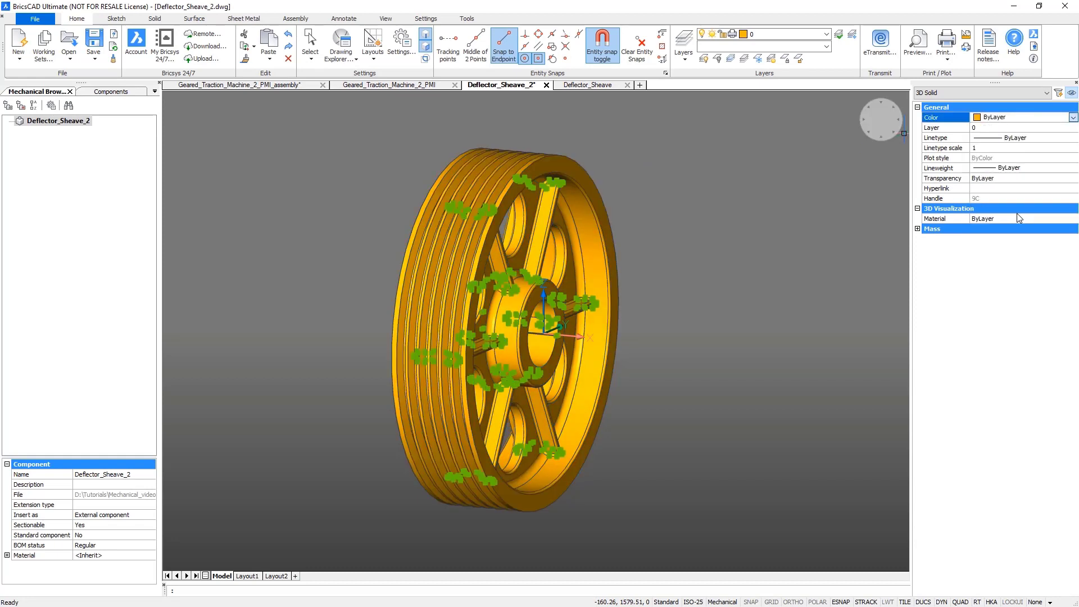
left_click(94, 44)
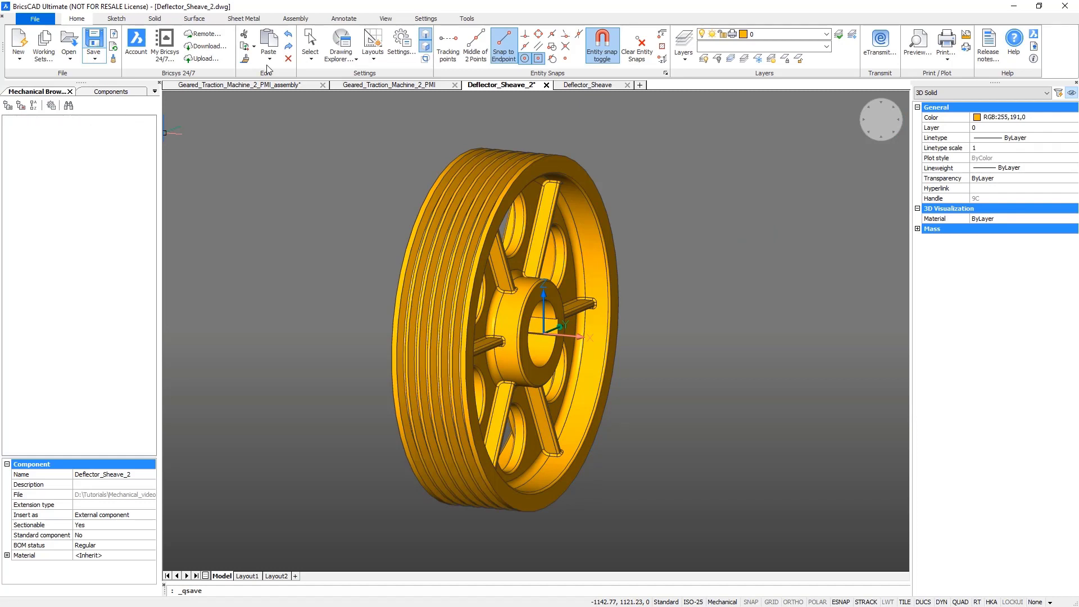
Switch to the Geared_Traction_Machine_2_PMI drawing, update its Deflector_Sheave_2 component and save the drawing.
left_click(389, 85)
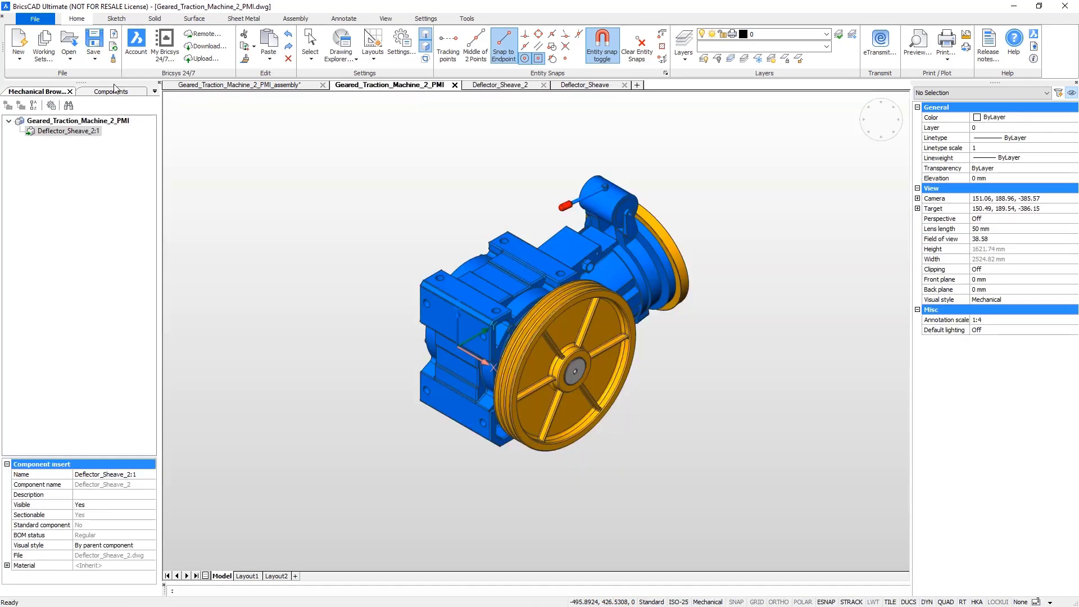
left_click(90, 135)
right_click(90, 134)
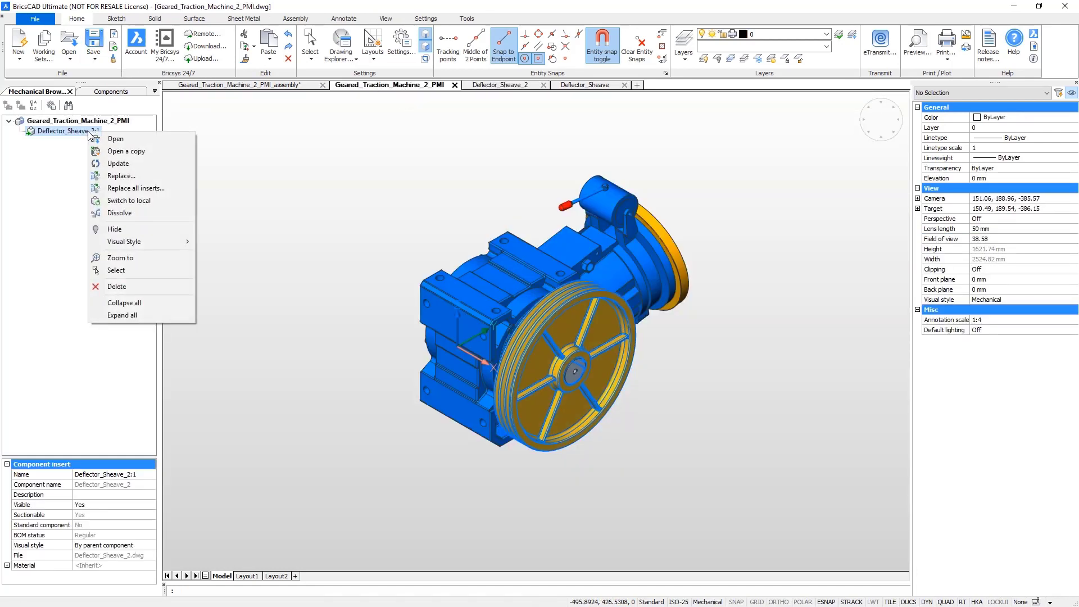
left_click(103, 163)
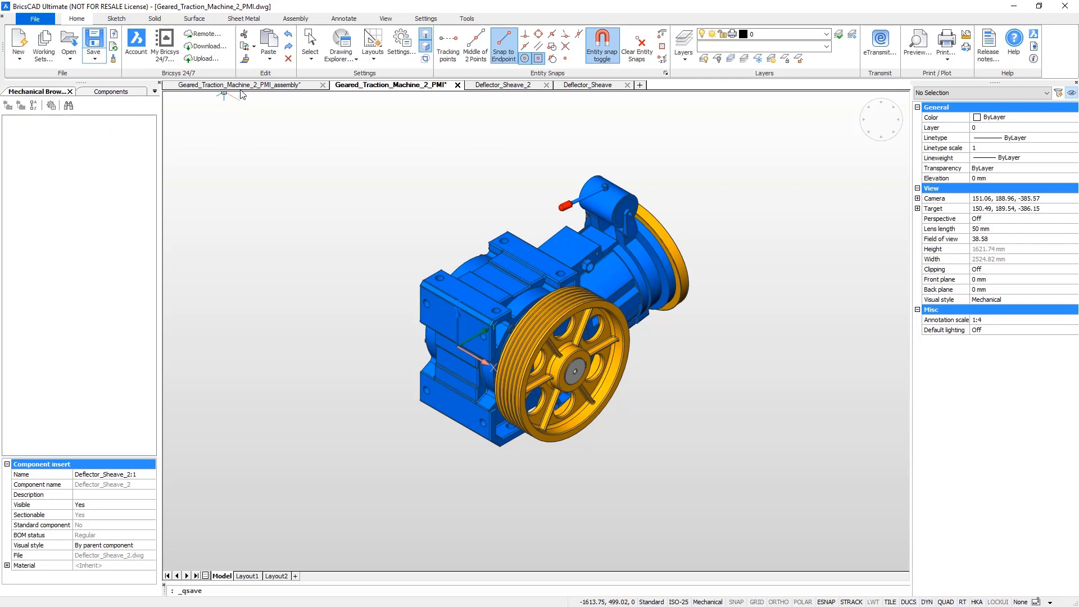
Switch to the Geared_Traction_Machine_2_PMI_assembly drawing and update its Geared_Traction_Machine_2_PMI component.
left_click(266, 88)
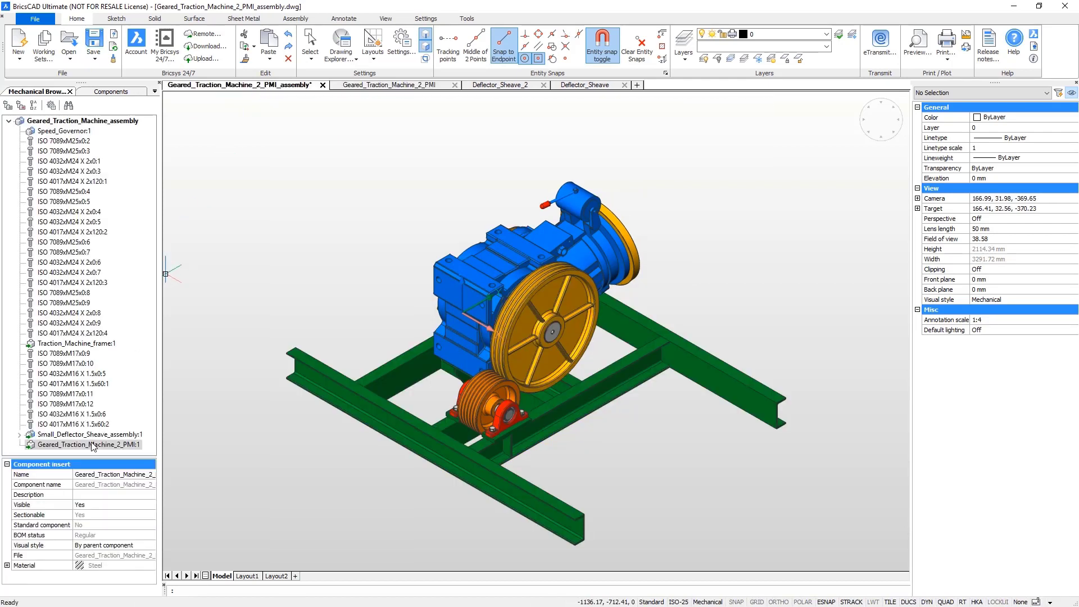
right_click(93, 445)
left_click(118, 282)
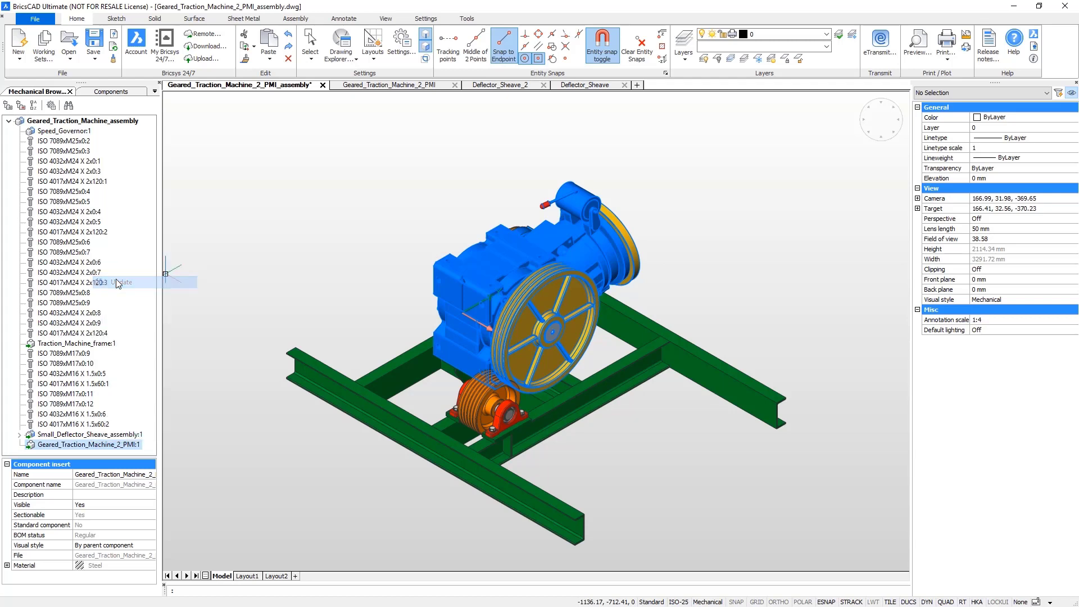